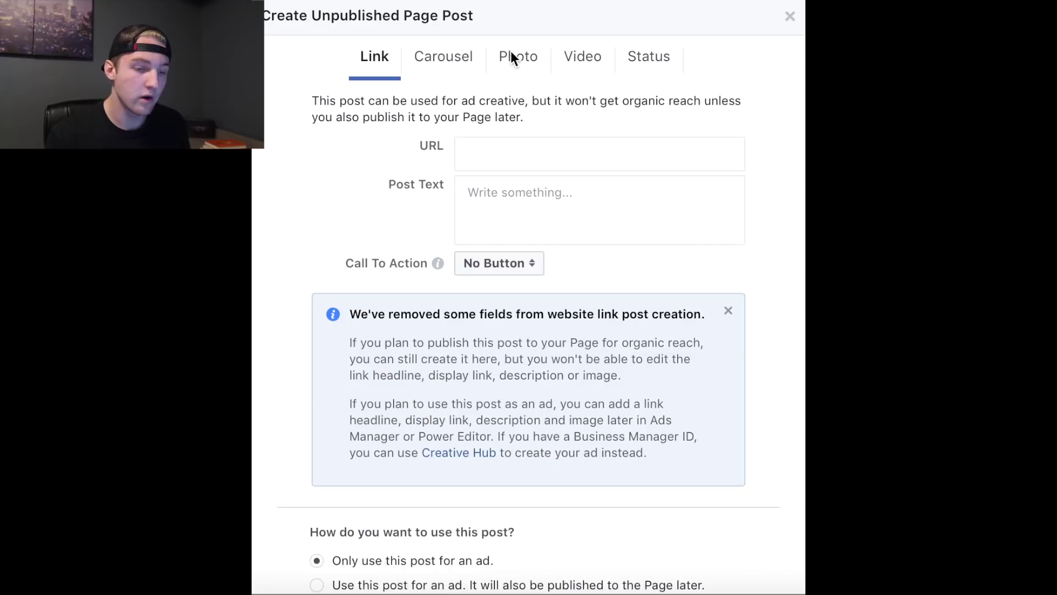
{"action": "left_click", "coordinate": [574, 67]}
{"action": "left_click", "coordinate": [532, 65]}
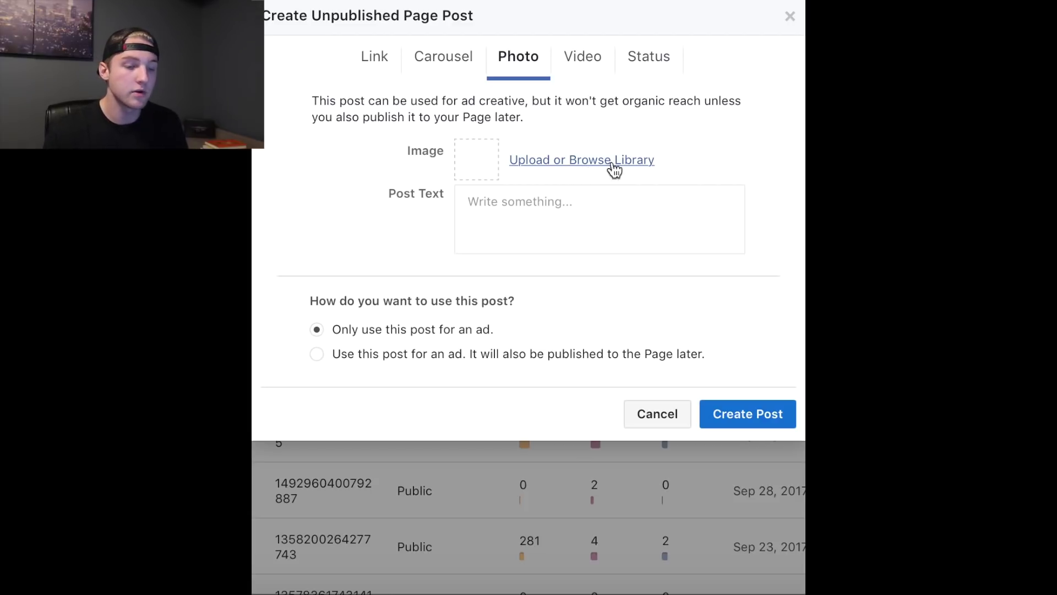
{"action": "left_click", "coordinate": [587, 58]}
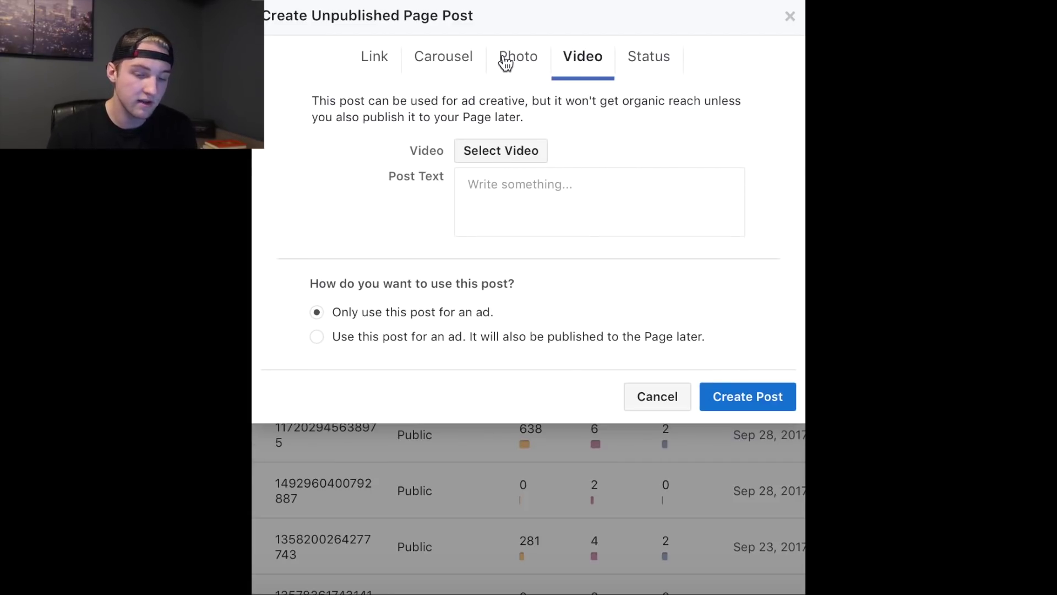
{"action": "left_click", "coordinate": [484, 154]}
{"action": "left_click", "coordinate": [785, 484]}
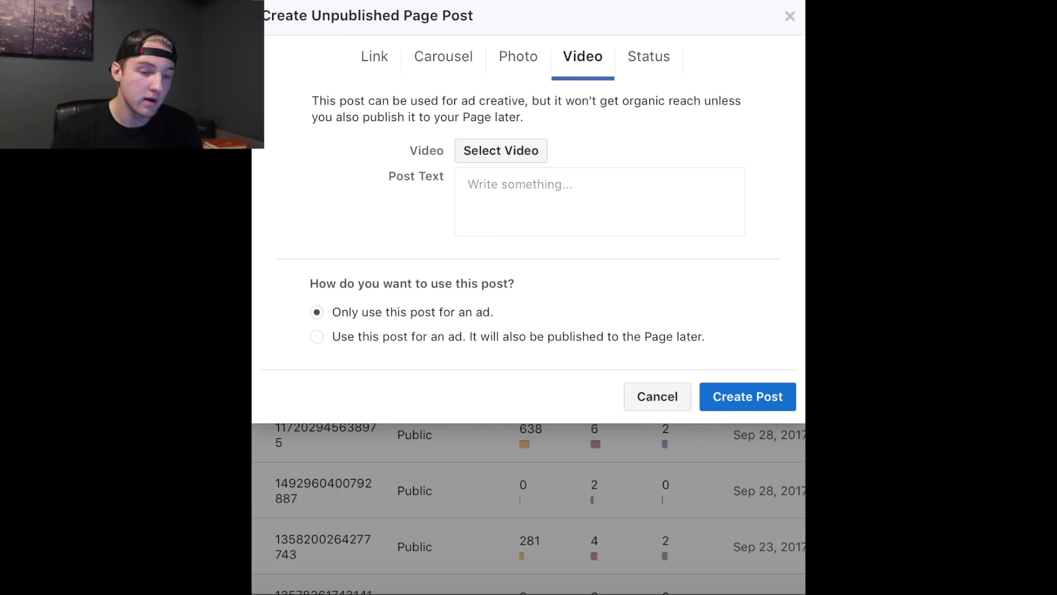
Make the unpublished page post a photo post and choose the black dress shirt picture as its image
{"action": "left_click", "coordinate": [519, 69]}
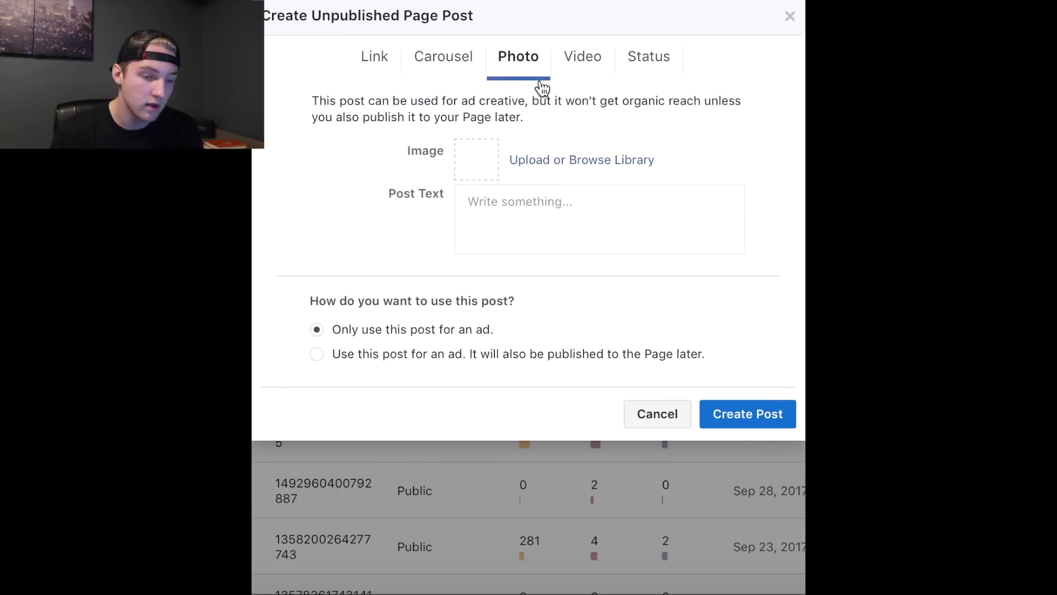
{"action": "left_click", "coordinate": [576, 161]}
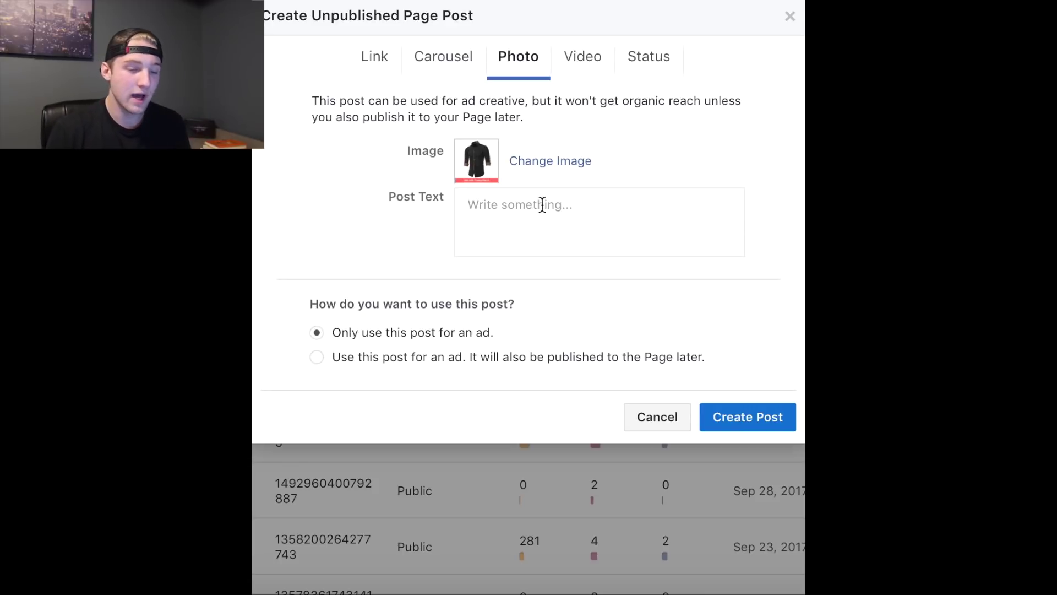
Begin the post text with the question "Tired of shirts that just don't fit?"
{"action": "left_click", "coordinate": [602, 197]}
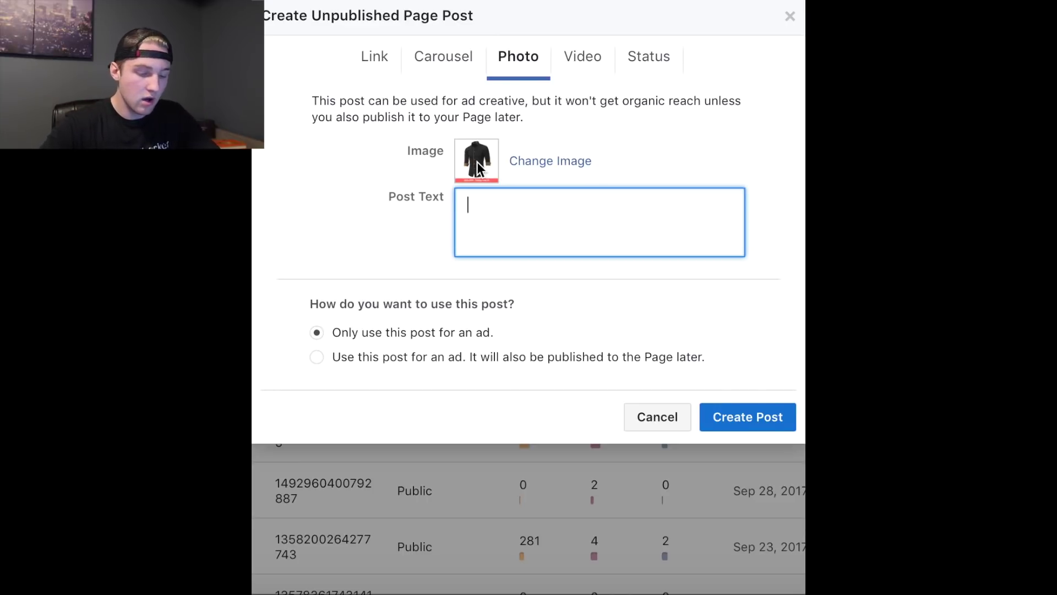
{"action": "type", "text": "Tired "}
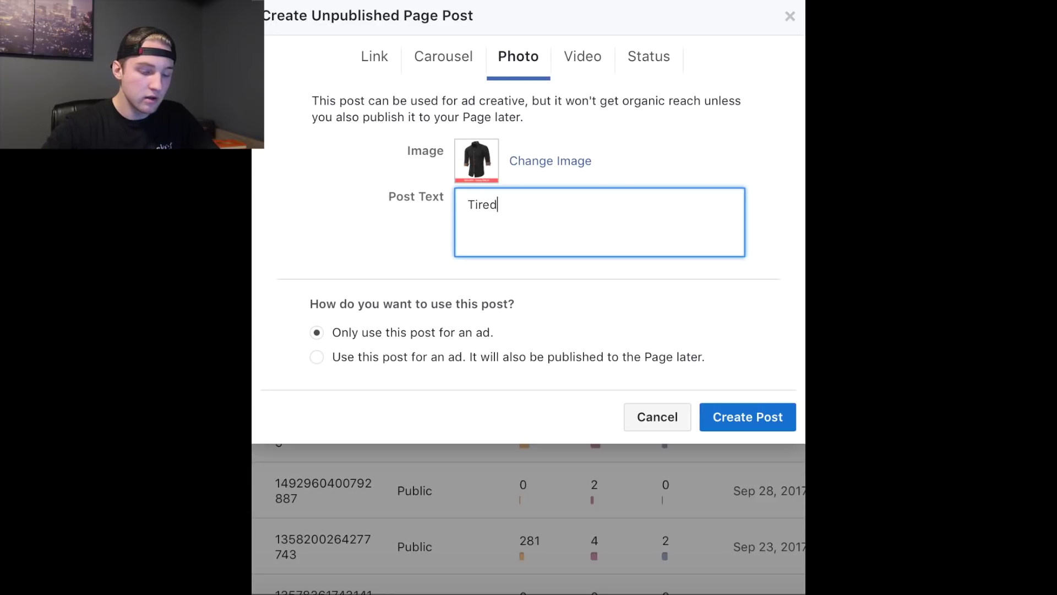
{"action": "type", "text": "of "}
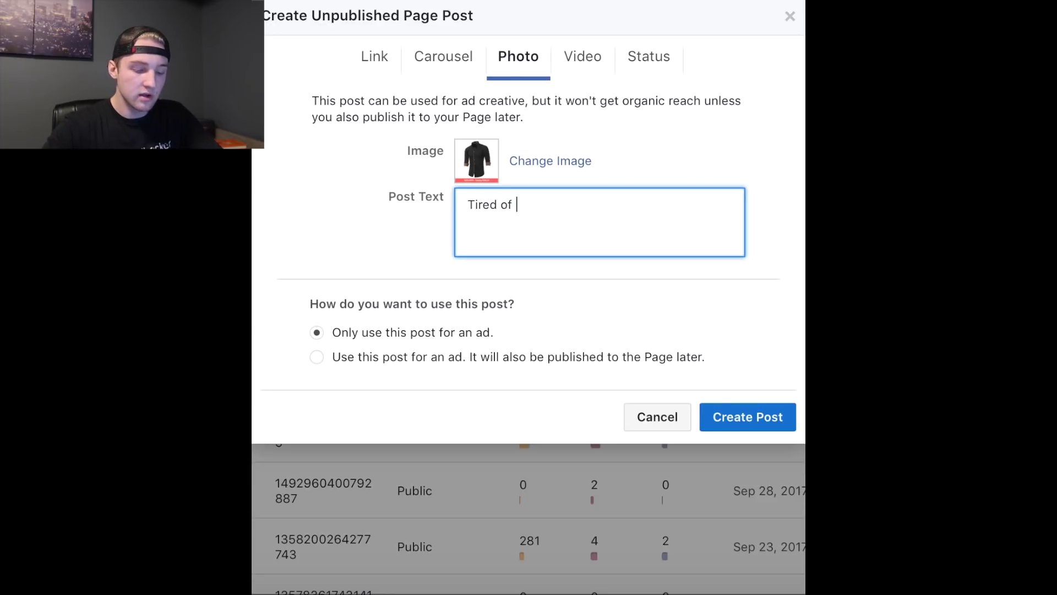
{"action": "type", "text": "shirts that j"}
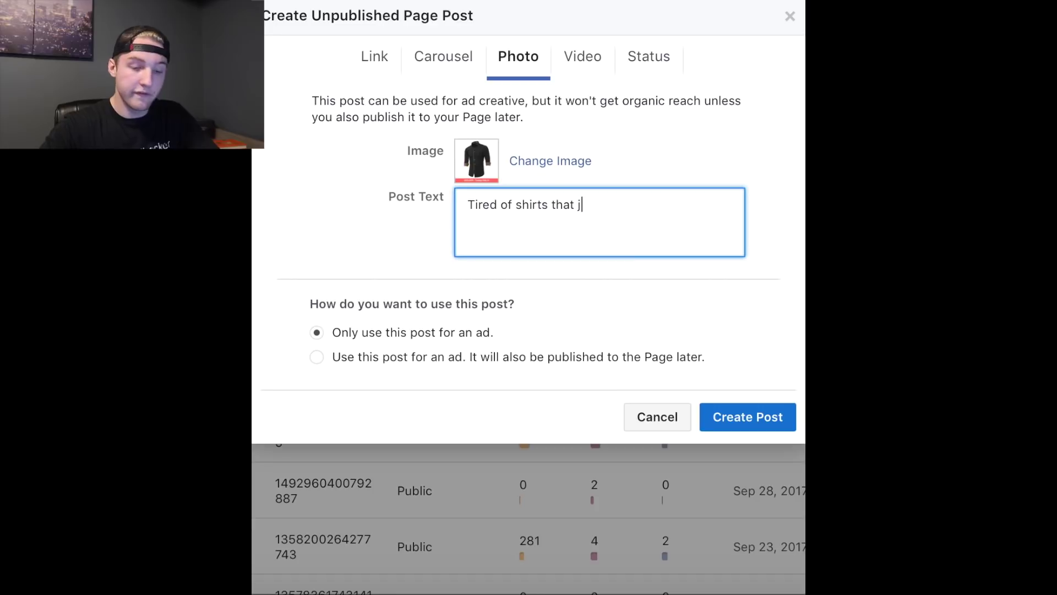
{"action": "type", "text": "ust don't fit"}
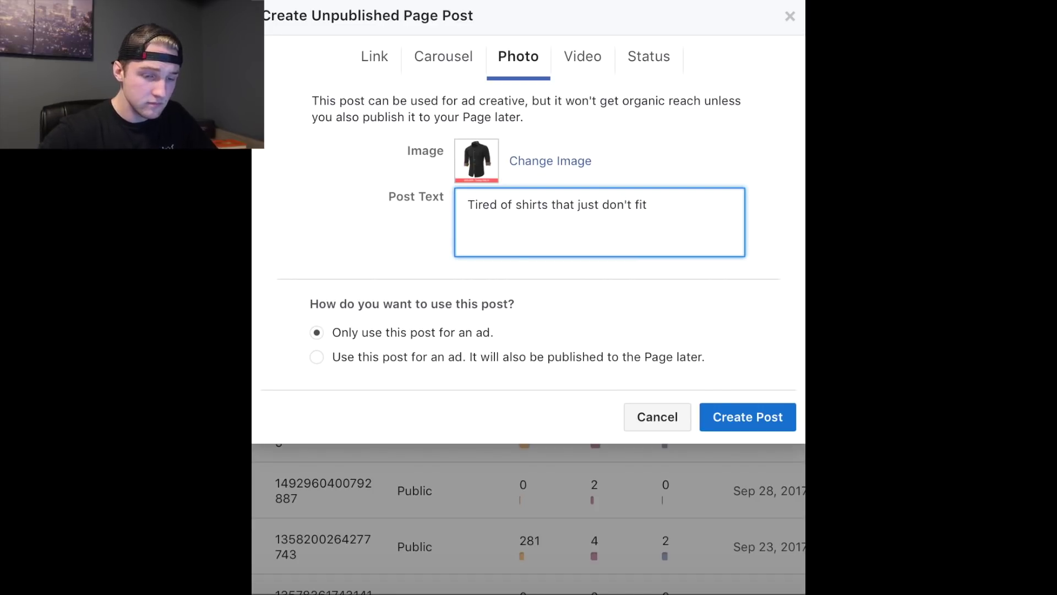
{"action": "type", "text": "?"}
Start a second line in the post text reading "Aren't we all.... that's exactly why we are giving away"
{"action": "key", "text": "Return"}
{"action": "type", "text": "Aren;t"}
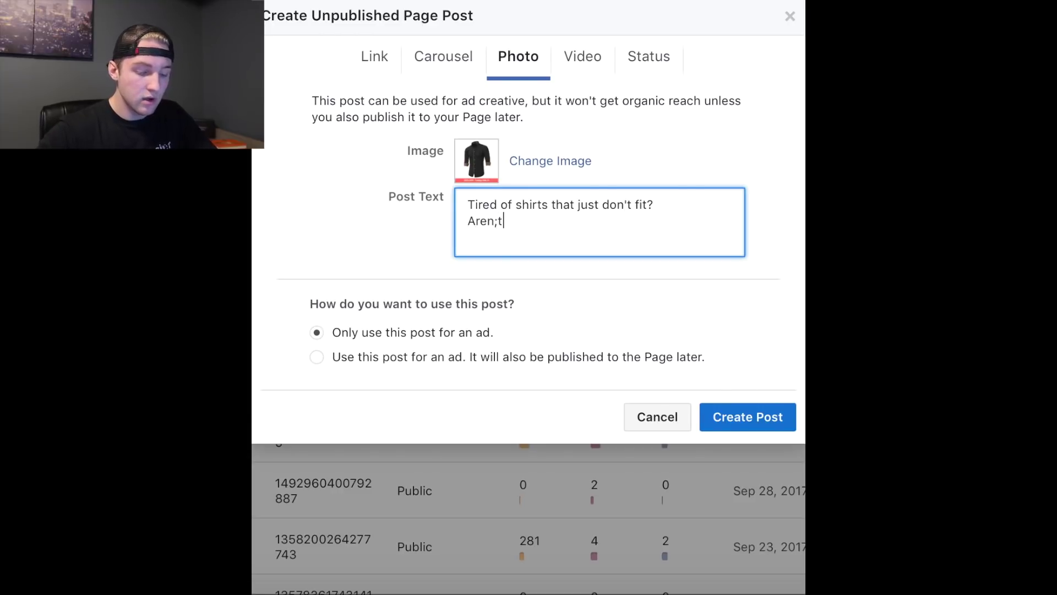
{"action": "key", "text": "BackSpace"}
{"action": "key", "text": "BackSpace"}
{"action": "type", "text": "'t we a"}
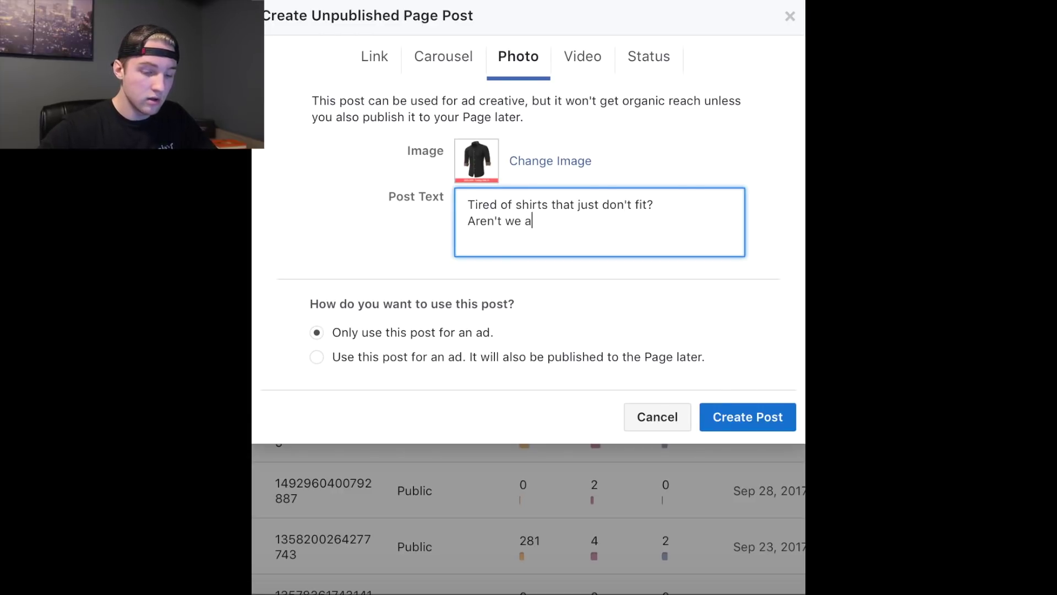
{"action": "type", "text": "ll.... tha"}
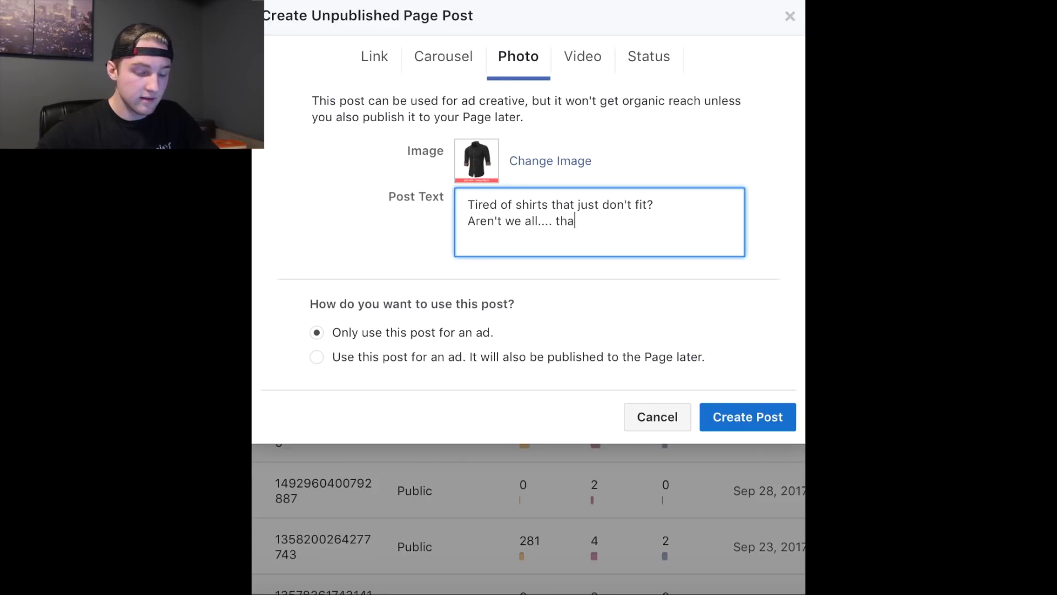
{"action": "type", "text": "t's exactly "}
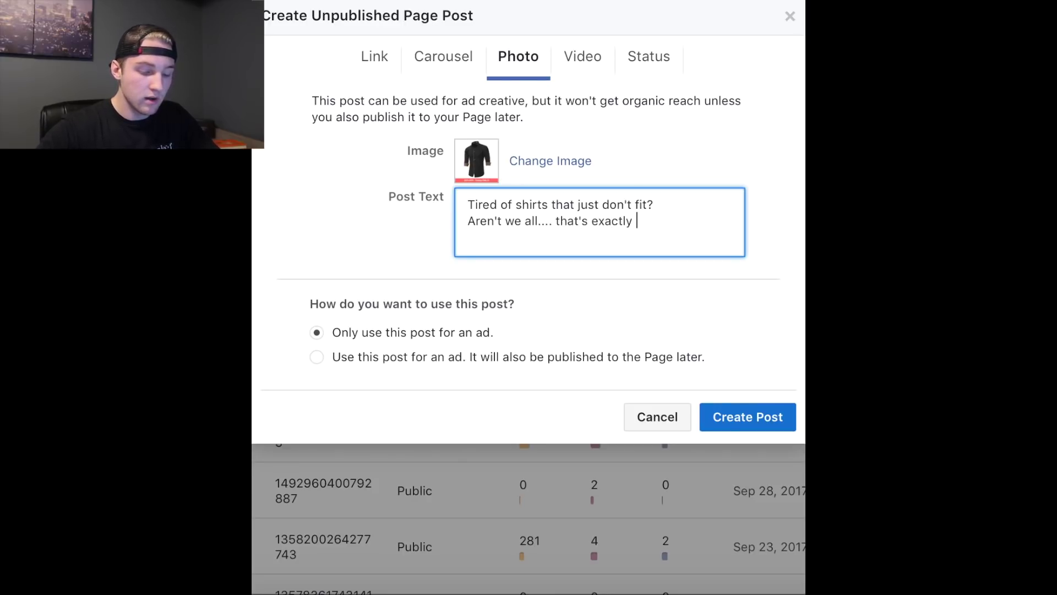
{"action": "type", "text": "why we are givi"}
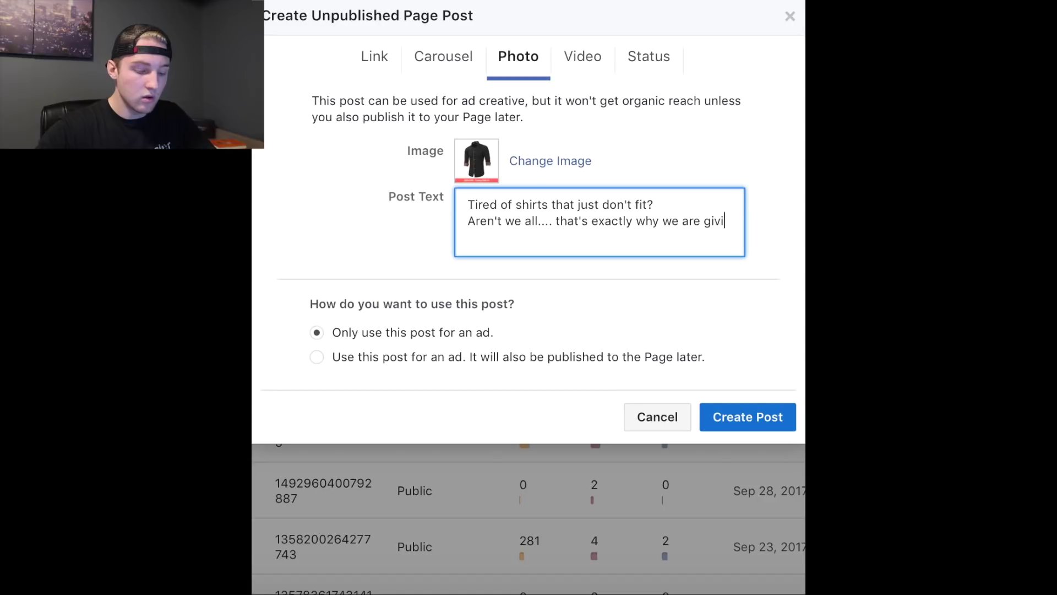
{"action": "type", "text": "ng away"}
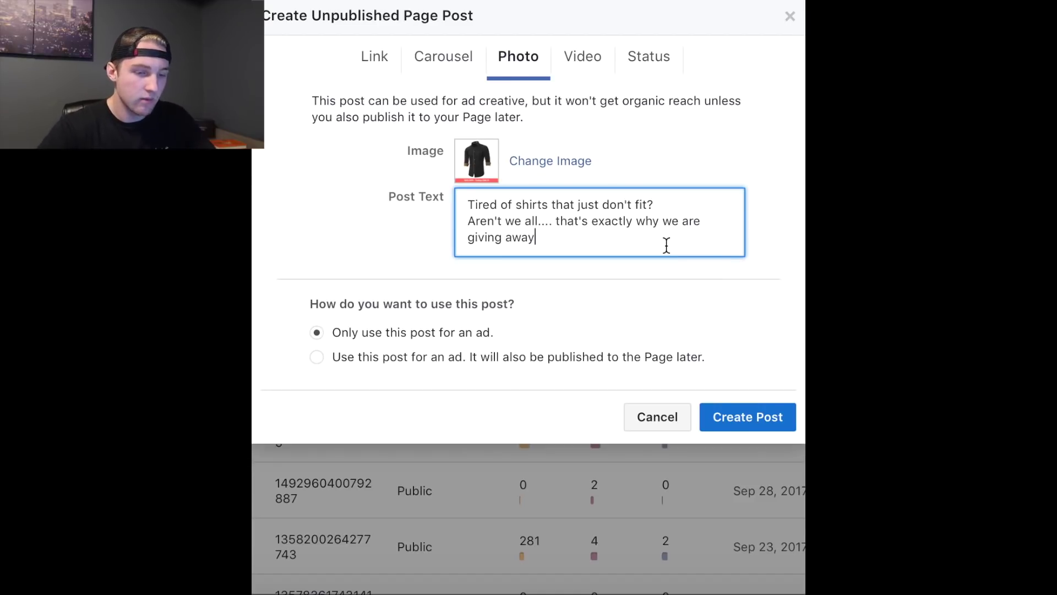
Continue the second line of the post text with "our Best Selling Men's Dress Shirt for 500% OFF today"
{"action": "type", "text": "our"}
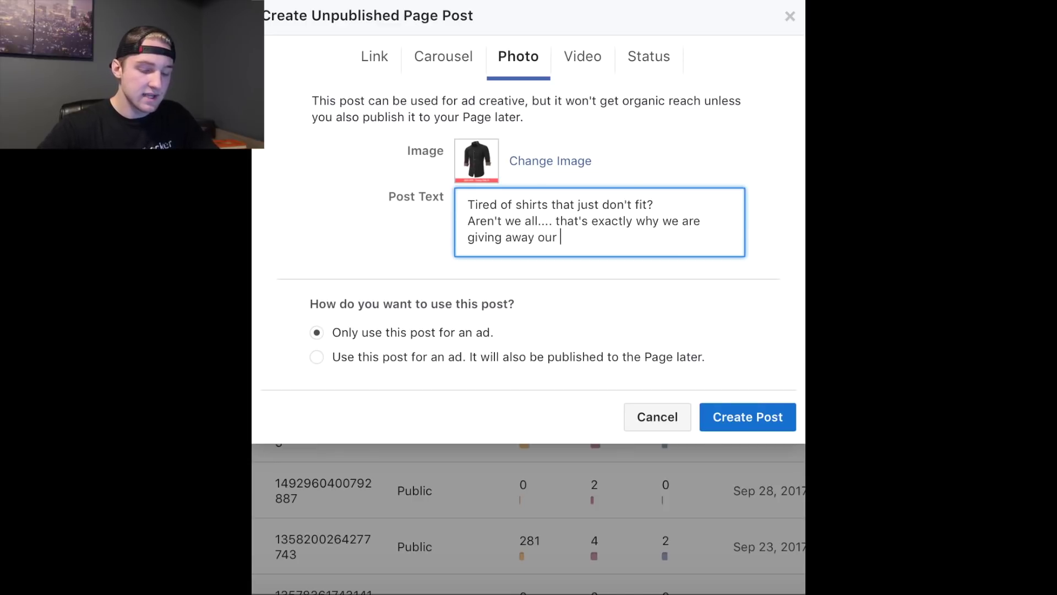
{"action": "type", "text": " Best Selling "}
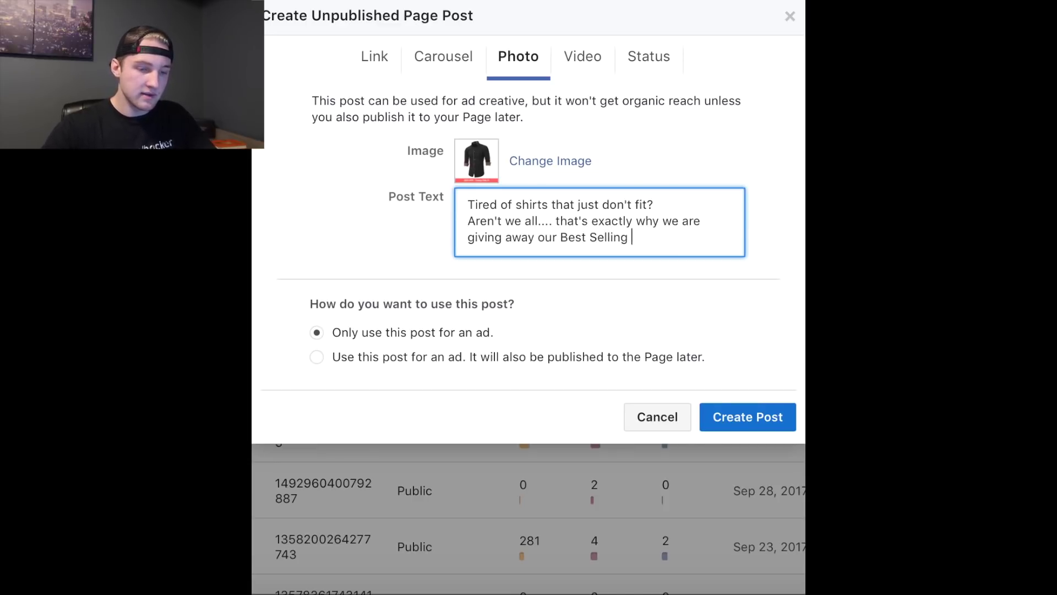
{"action": "type", "text": "Men's"}
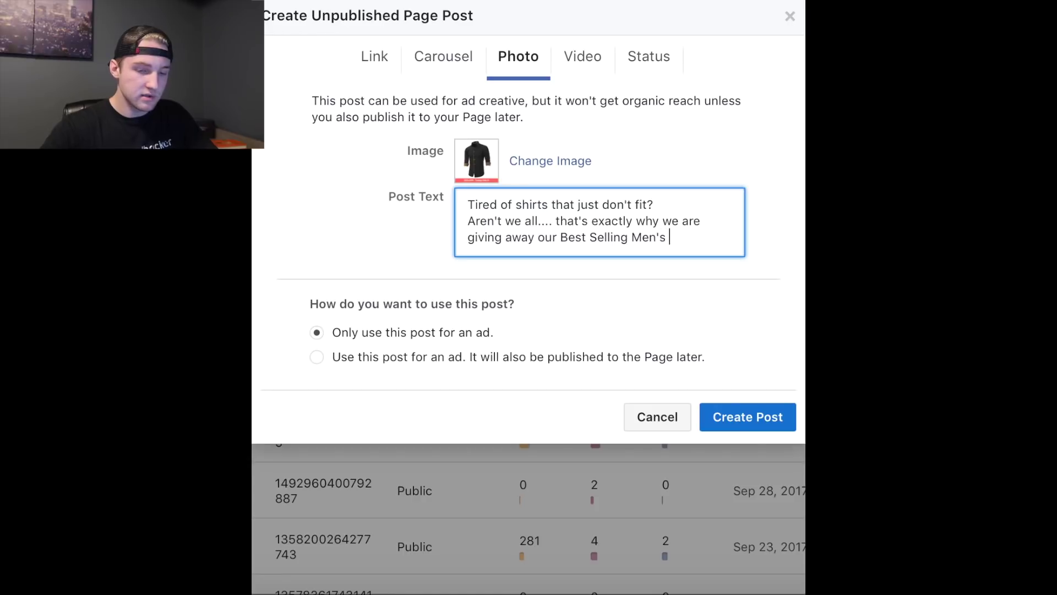
{"action": "type", "text": " Dress "}
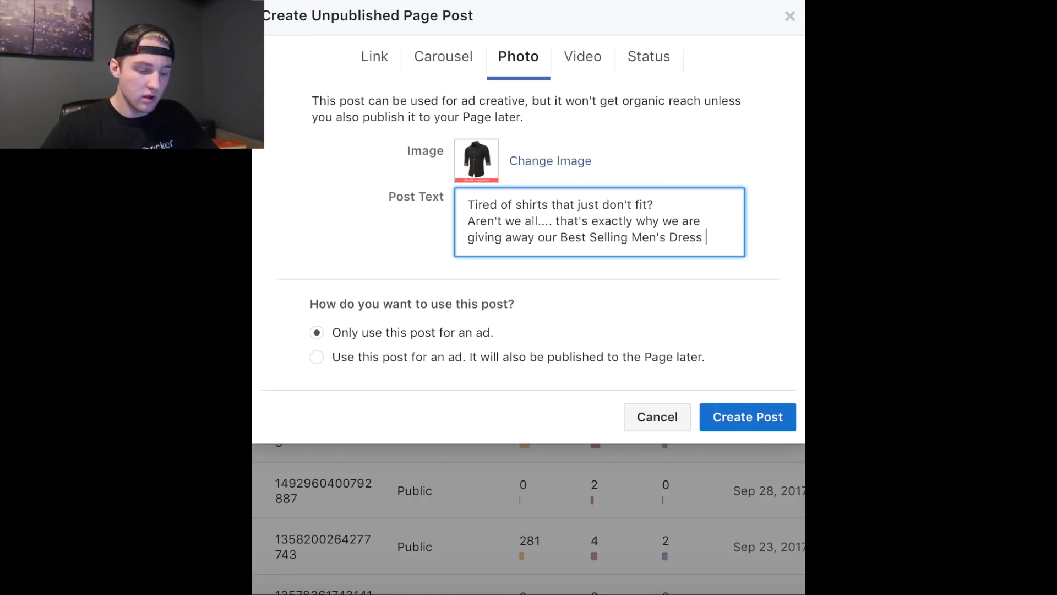
{"action": "type", "text": "Shirt"}
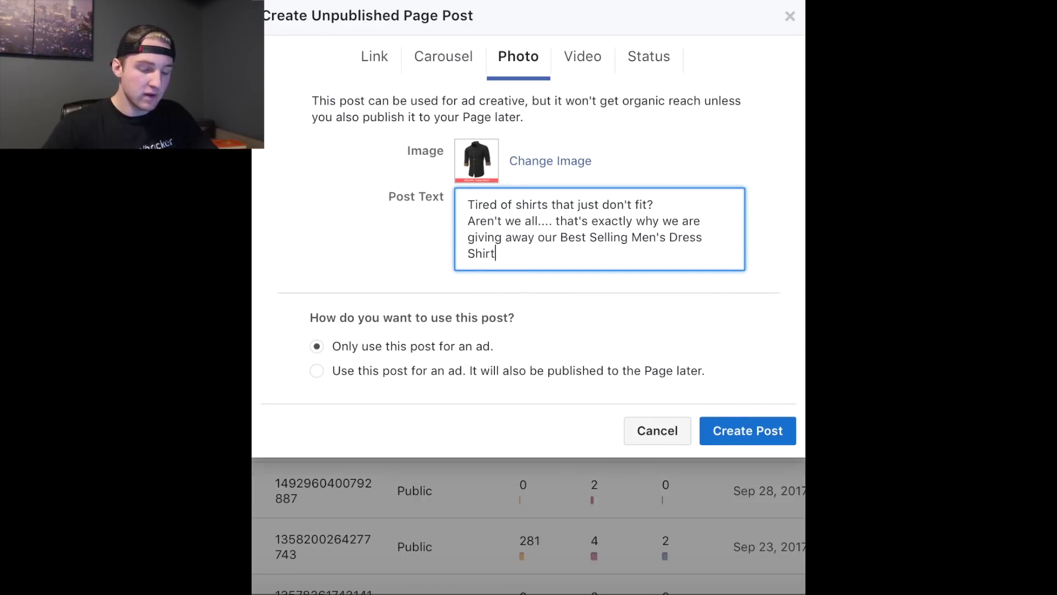
{"action": "type", "text": " for 500% "}
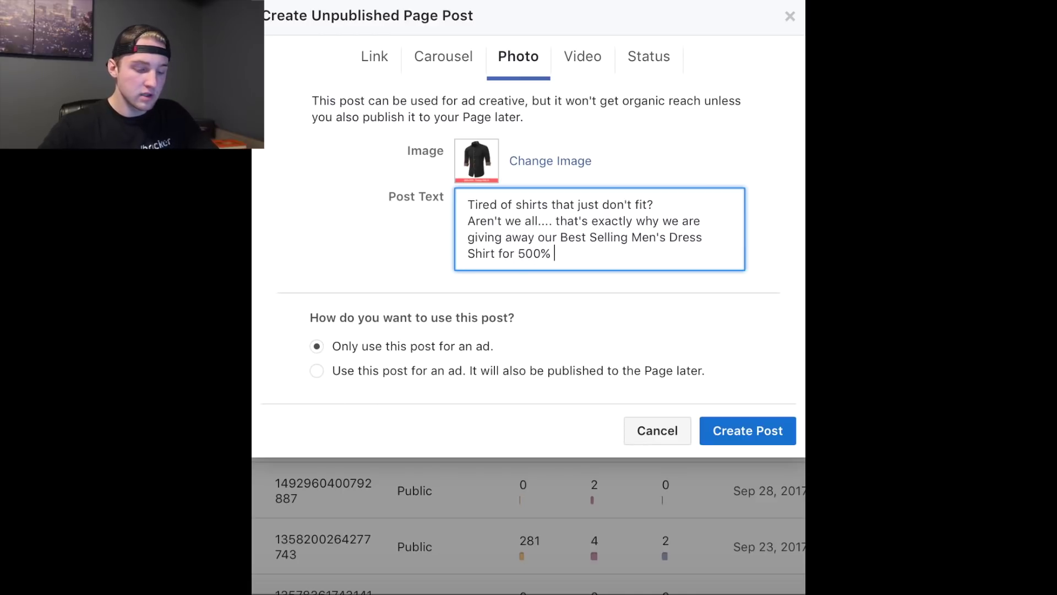
{"action": "type", "text": "OFF today"}
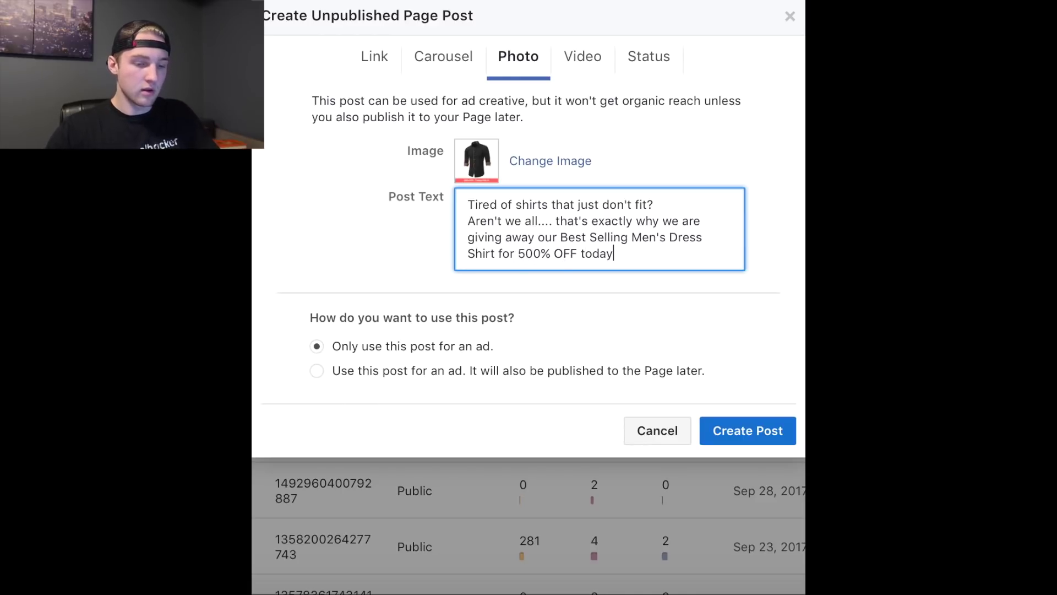
Correct the discount in the post text to 50%, removing the last letters of "today"
{"action": "key", "text": "BackSpace"}
{"action": "key", "text": "BackSpace"}
{"action": "key", "text": "BackSpace"}
{"action": "key", "text": "BackSpace"}
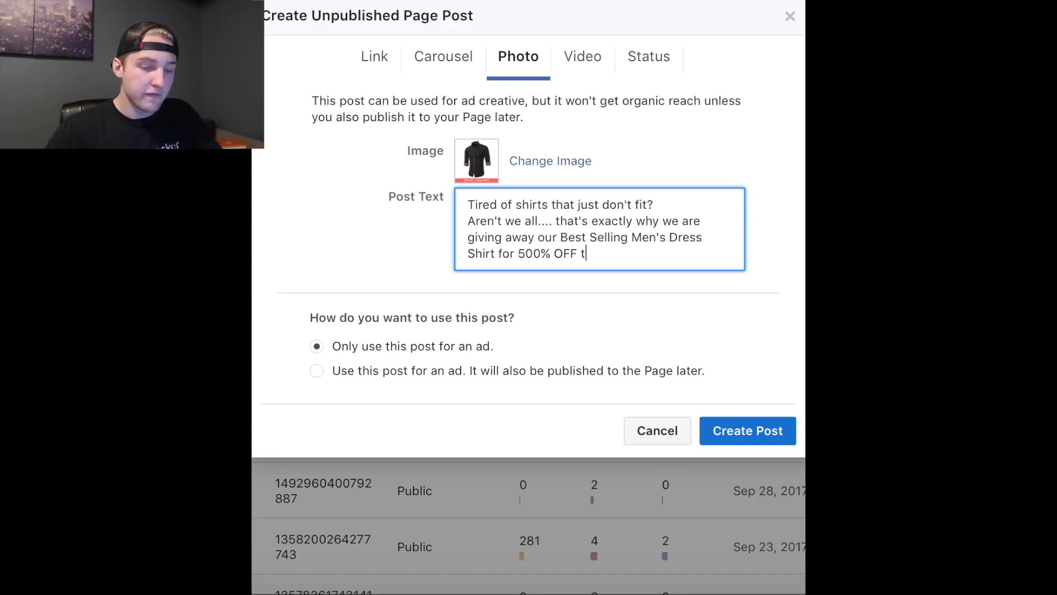
{"action": "left_click", "coordinate": [534, 253]}
{"action": "key", "text": "BackSpace"}
Finish the offer sentence so that it ends with "today ONLY!!!"
{"action": "left_click", "coordinate": [643, 249]}
{"action": "type", "text": "oday only"}
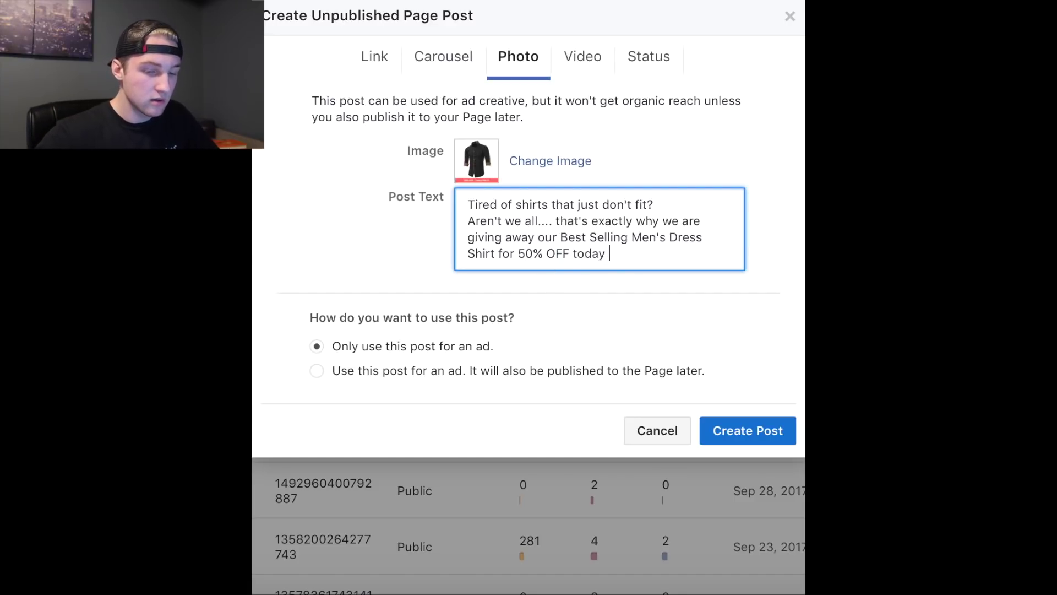
{"action": "key", "text": "BackSpace"}
{"action": "key", "text": "BackSpace"}
{"action": "key", "text": "BackSpace"}
{"action": "key", "text": "BackSpace"}
{"action": "type", "text": "ONLY!!!"}
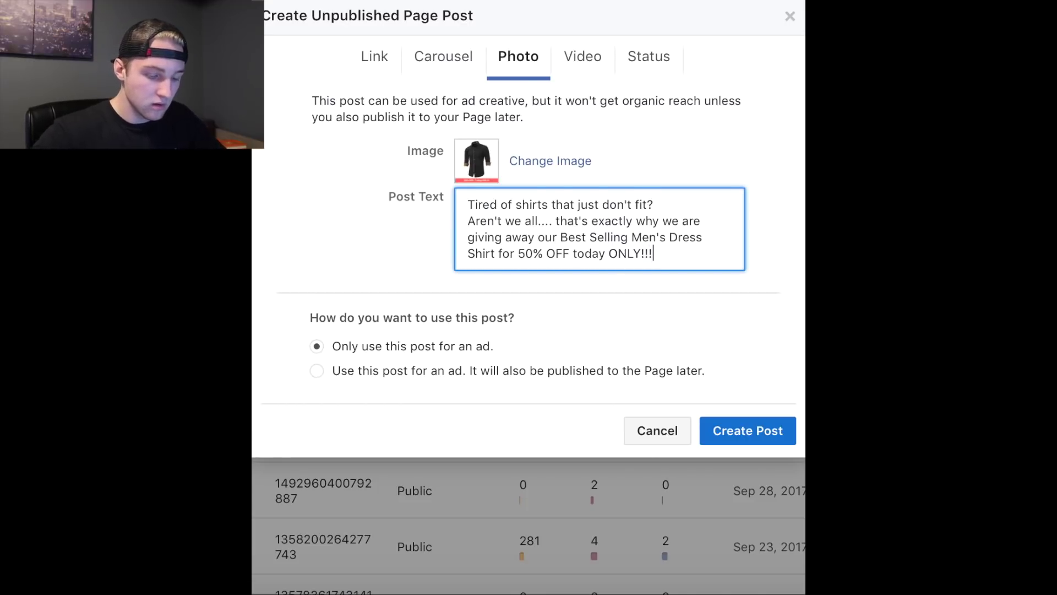
Add a call-to-action line to the post text reading "Claim yours Here ==> {LINK}"
{"action": "key", "text": "Return"}
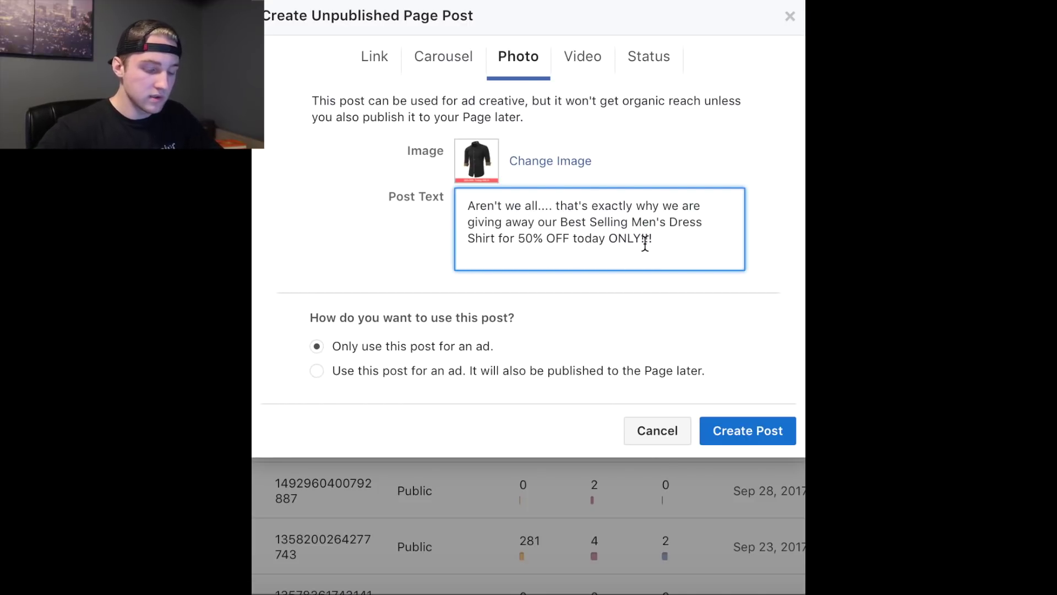
{"action": "type", "text": "Claim yours Her"}
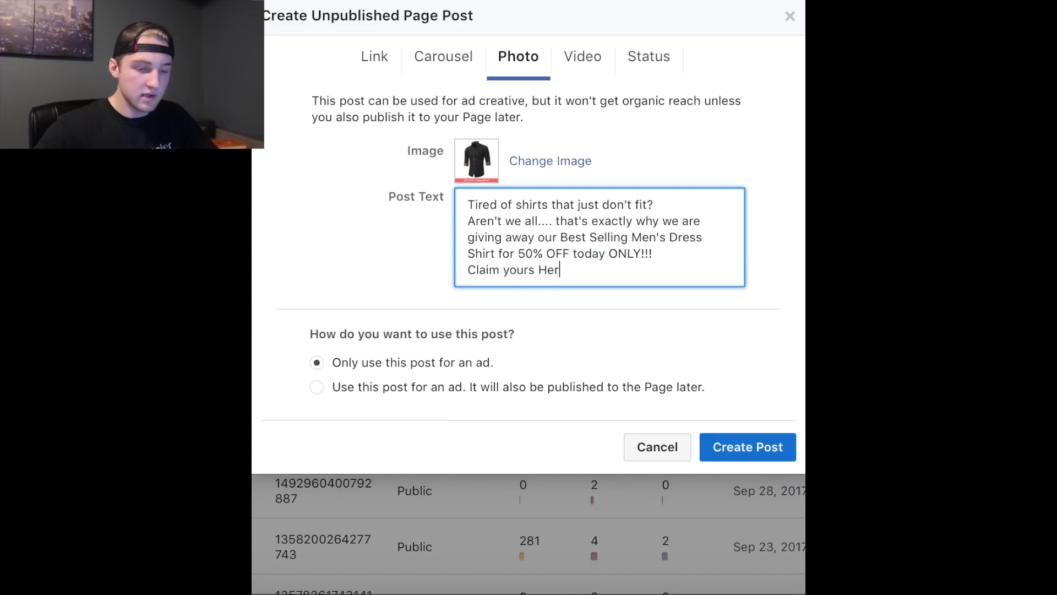
{"action": "type", "text": "e ==>"}
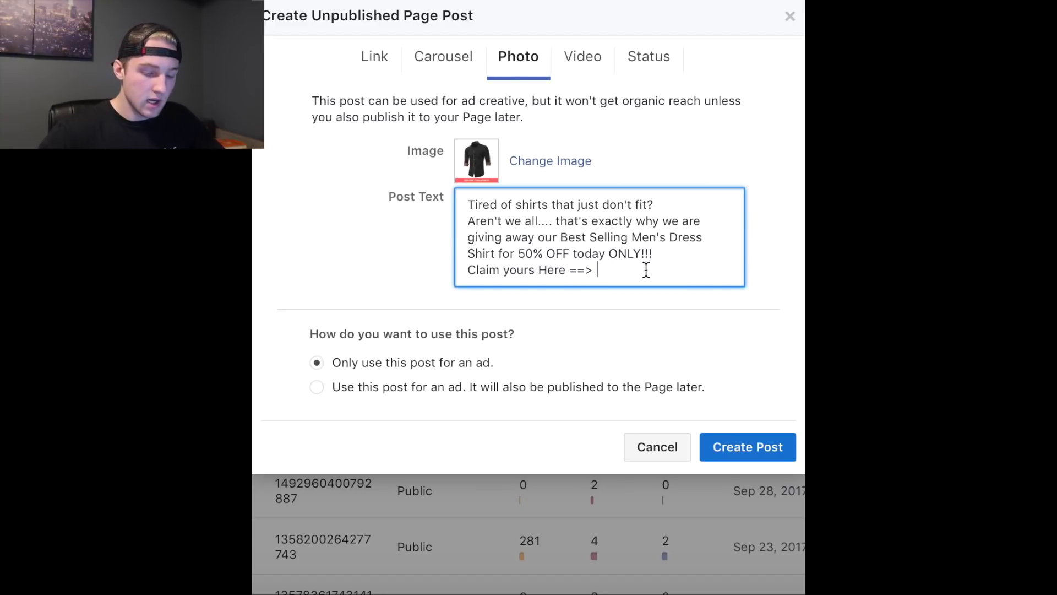
{"action": "type", "text": "(Li"}
{"action": "key", "text": "BackSpace"}
{"action": "key", "text": "BackSpace"}
{"action": "key", "text": "BackSpace"}
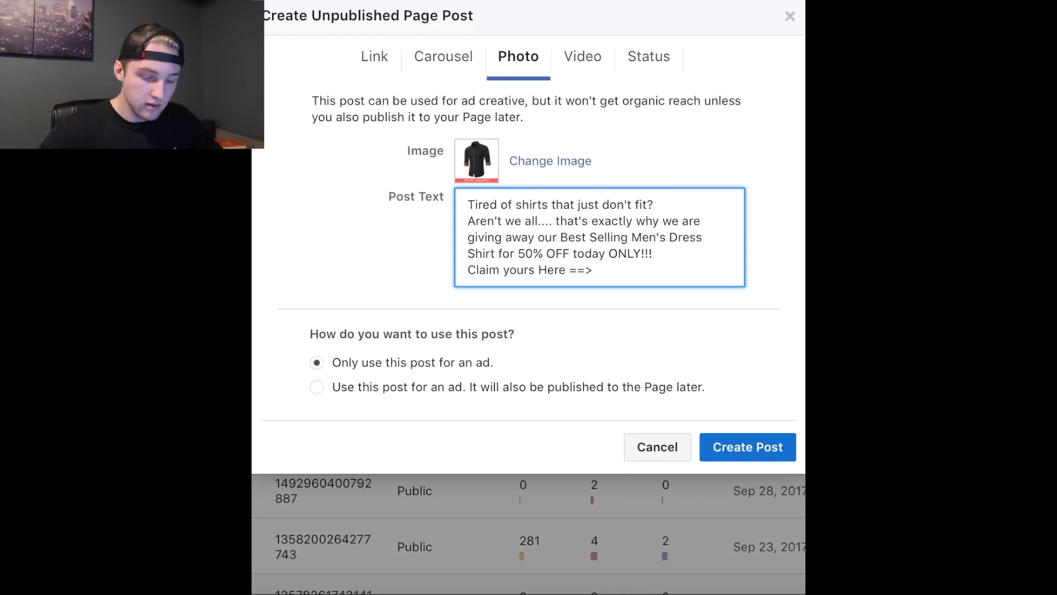
{"action": "type", "text": "{LI"}
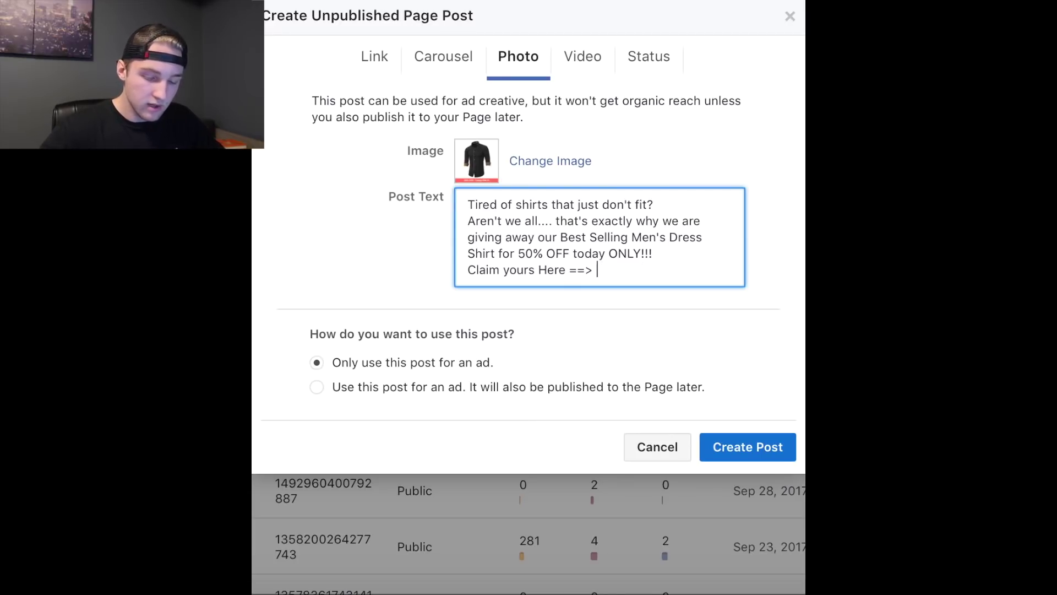
{"action": "type", "text": "NK}"}
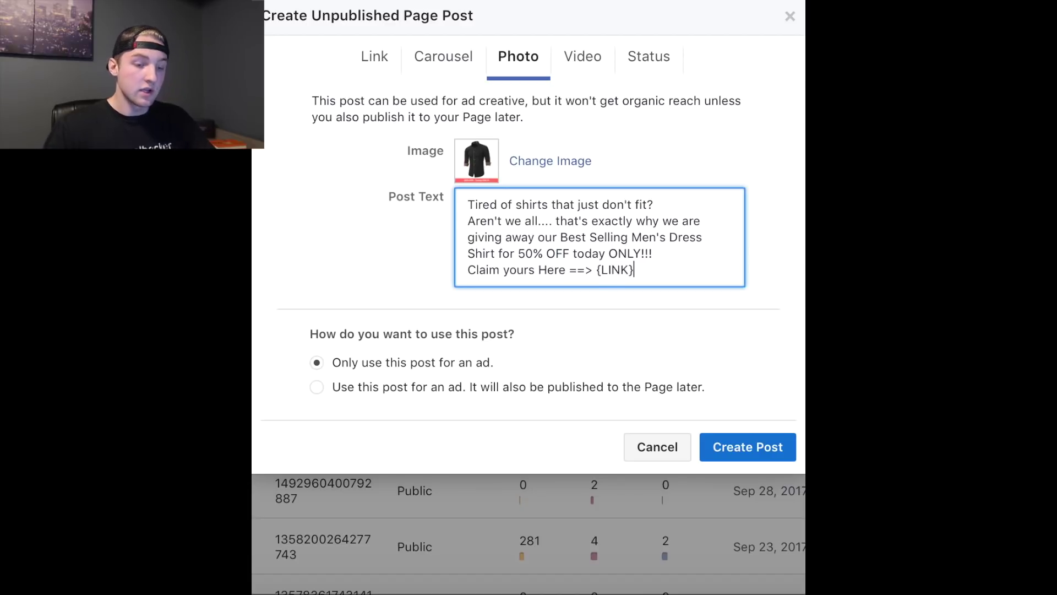
Add the closing line "Hurry, supplies won't last..." below the call-to-action line
{"action": "key", "text": "Return"}
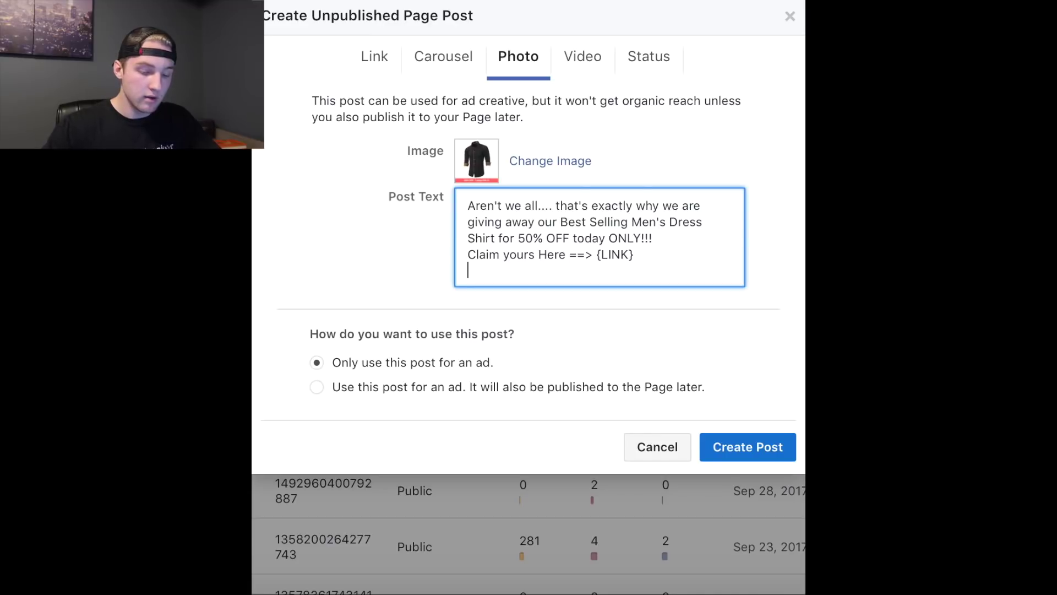
{"action": "type", "text": "Hurry, supplies won"}
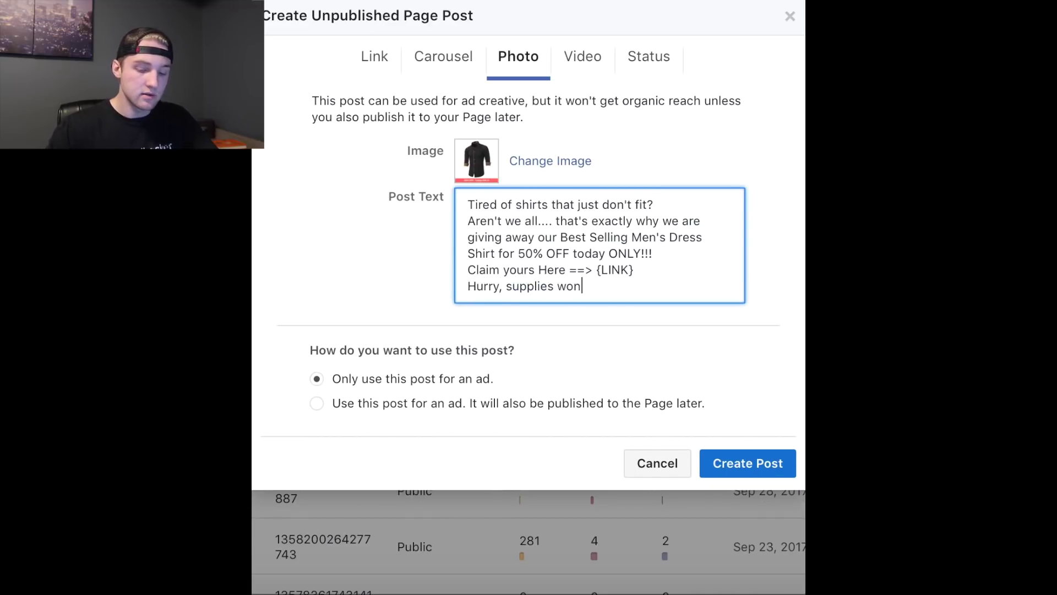
{"action": "type", "text": "'t last..."}
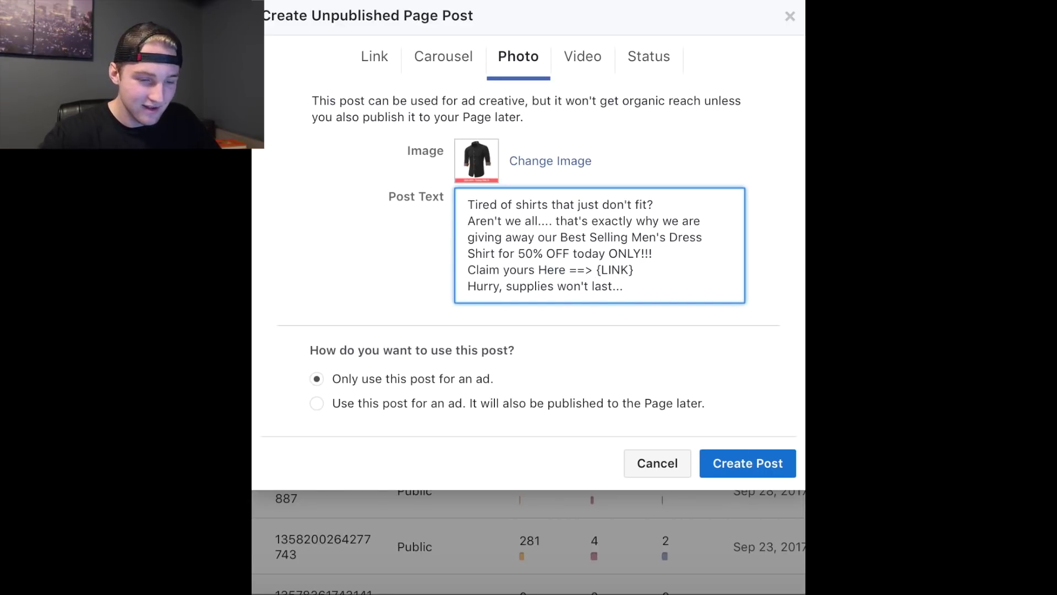
Review the opening question and the "Aren't we all...." reply line of the post text
{"action": "left_click", "coordinate": [687, 201]}
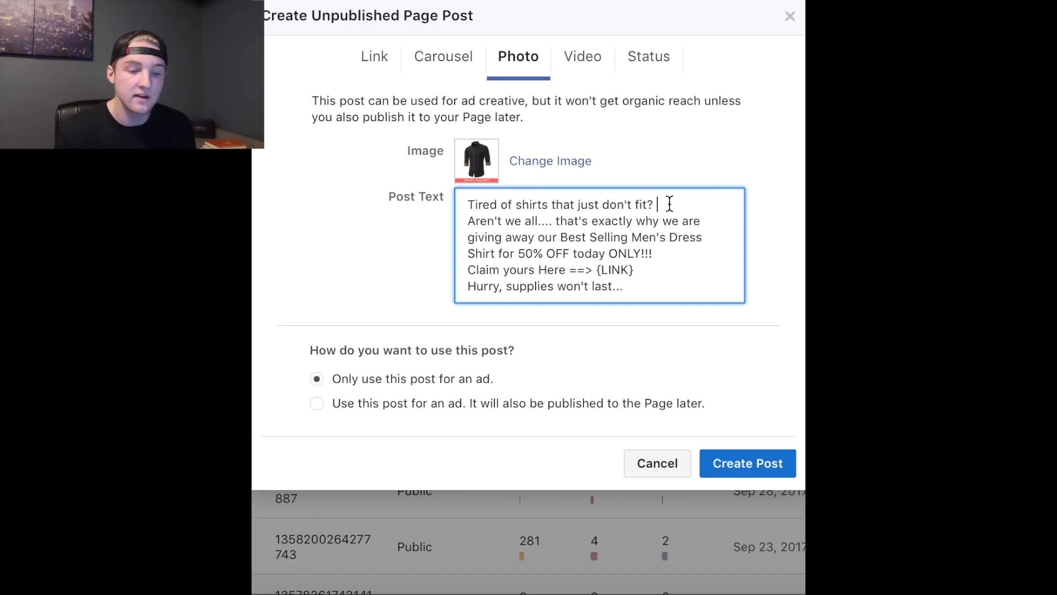
{"action": "triple_click", "coordinate": [694, 208]}
{"action": "left_click_drag", "start_coordinate": [692, 205], "coordinate": [697, 222]}
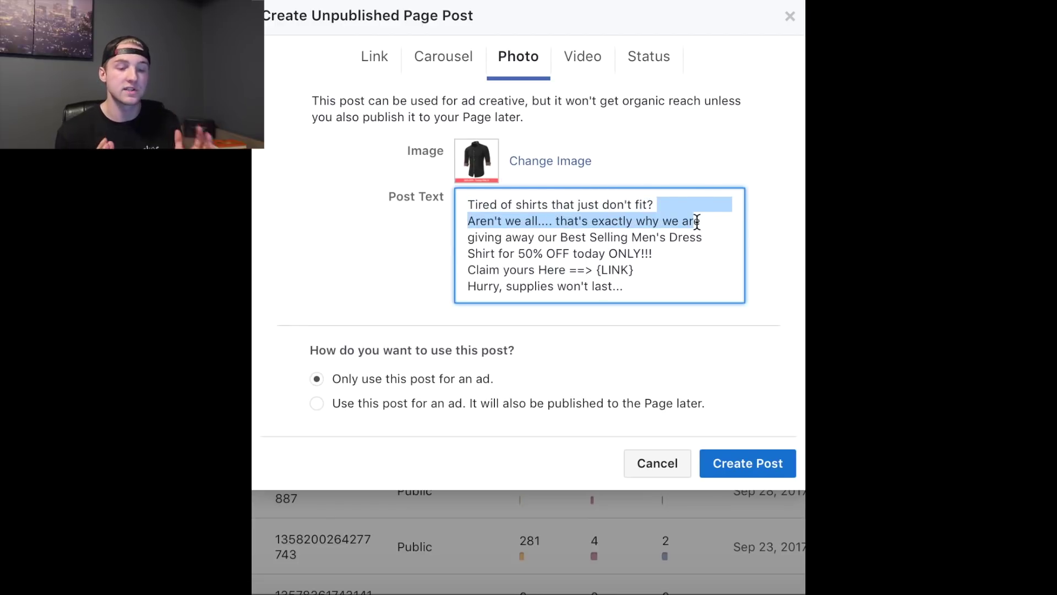
{"action": "left_click", "coordinate": [687, 206]}
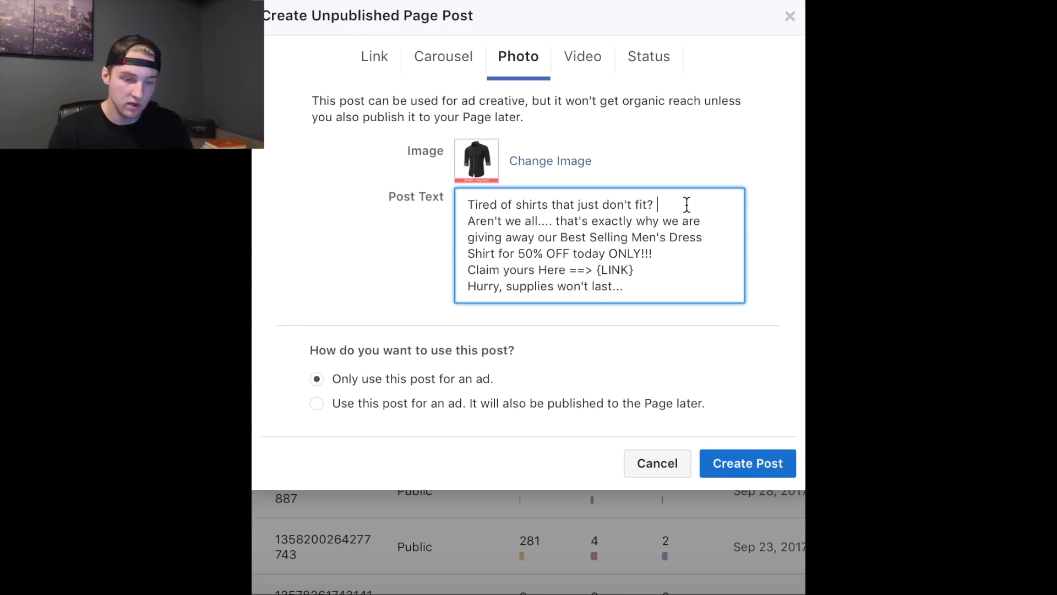
{"action": "left_click_drag", "start_coordinate": [486, 206], "coordinate": [642, 205]}
{"action": "left_click", "coordinate": [691, 205]}
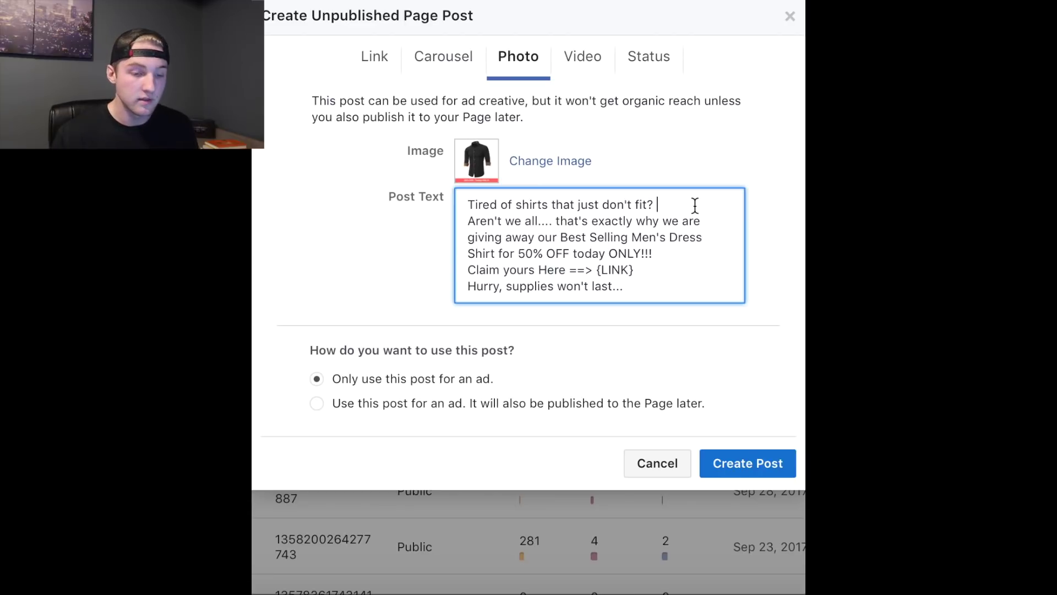
{"action": "left_click_drag", "start_coordinate": [467, 204], "coordinate": [657, 210]}
{"action": "left_click", "coordinate": [658, 203]}
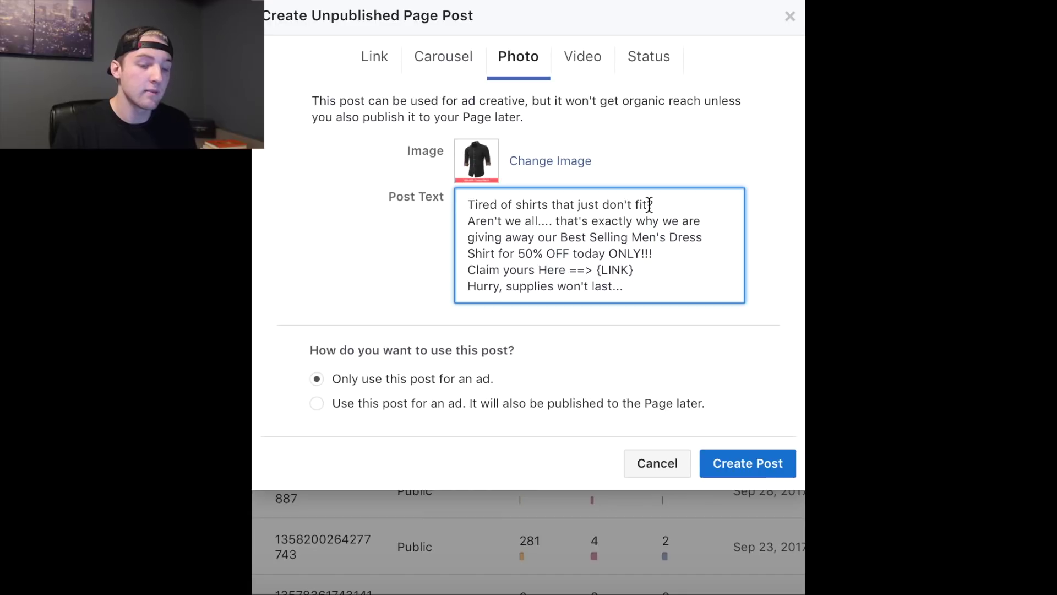
{"action": "left_click_drag", "start_coordinate": [468, 220], "coordinate": [539, 223]}
{"action": "left_click", "coordinate": [540, 222]}
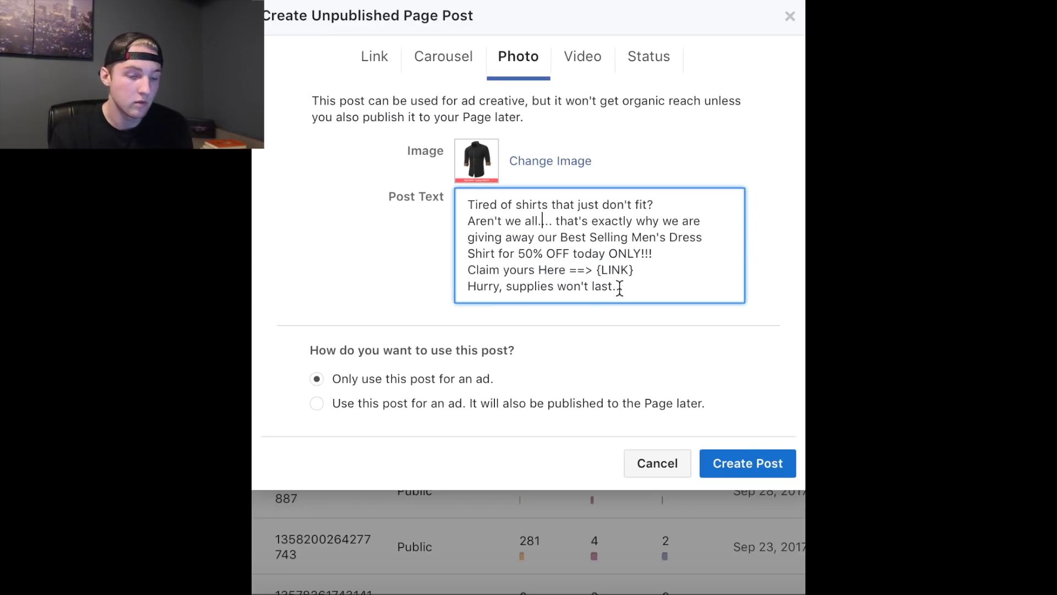
Capitalize "Yours" in the call-to-action line of the post text
{"action": "left_click", "coordinate": [514, 272]}
{"action": "key", "text": "BackSpace"}
{"action": "type", "text": "Y"}
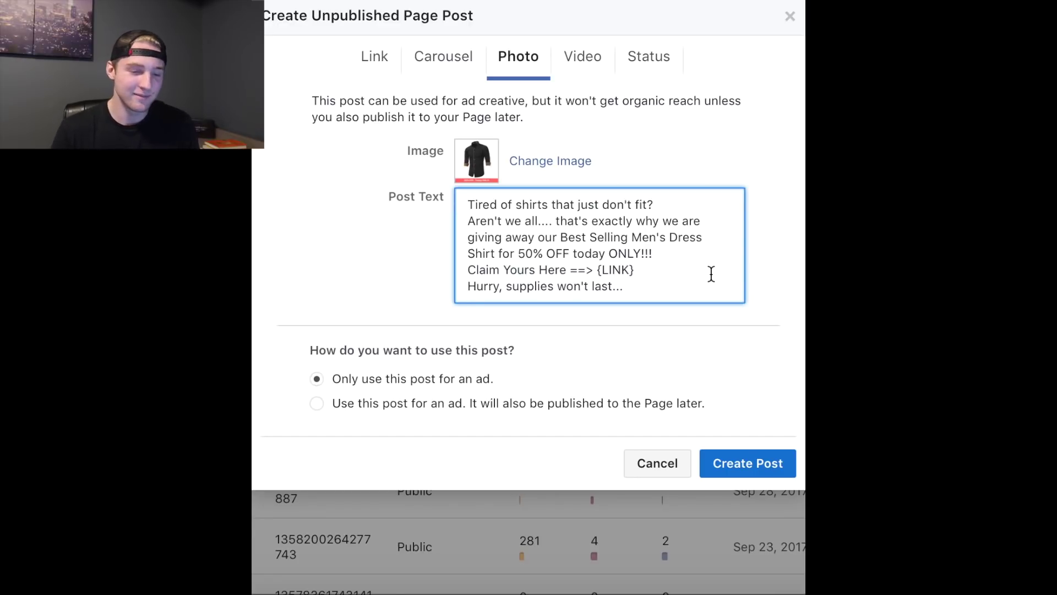
Review the whole post text, including its closing line, and the option to only use this post for an ad
{"action": "left_click", "coordinate": [671, 294]}
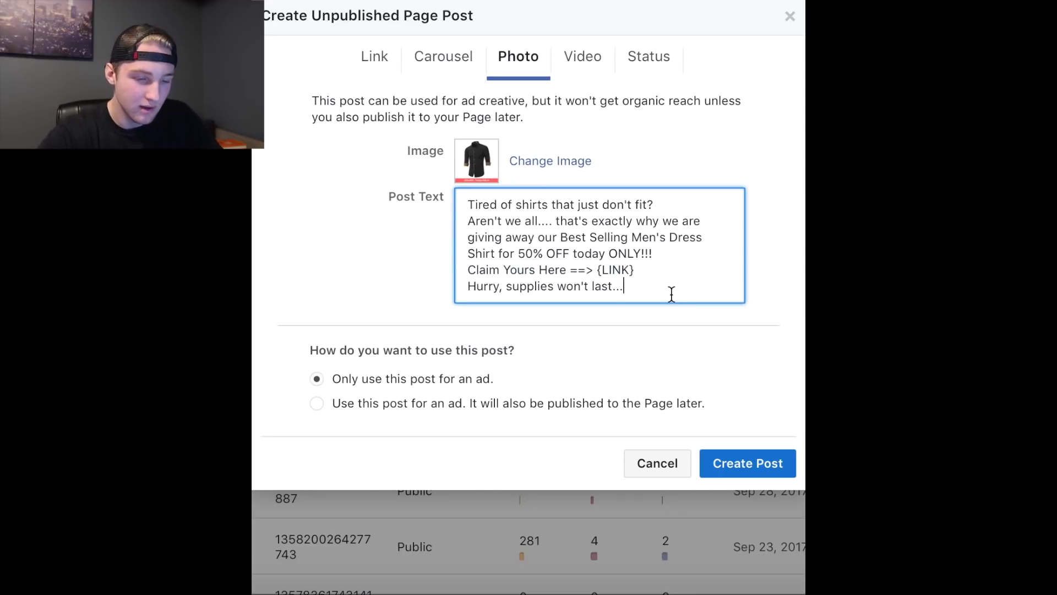
{"action": "left_click_drag", "start_coordinate": [526, 293], "coordinate": [649, 275]}
{"action": "left_click", "coordinate": [649, 306]}
{"action": "left_click", "coordinate": [653, 279]}
{"action": "left_click", "coordinate": [685, 188]}
{"action": "left_click", "coordinate": [670, 209]}
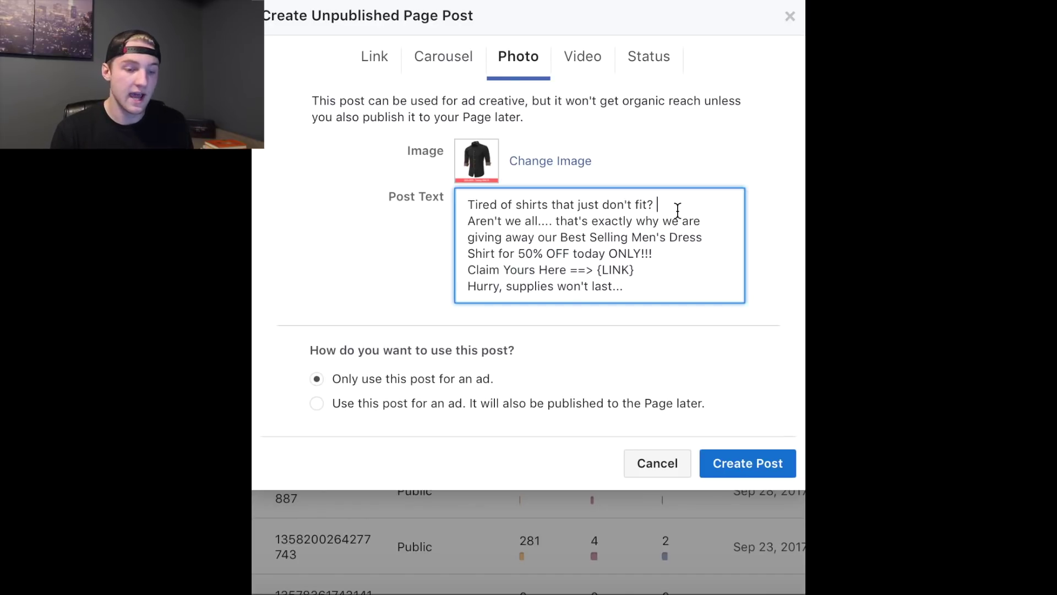
{"action": "left_click_drag", "start_coordinate": [634, 219], "coordinate": [593, 221]}
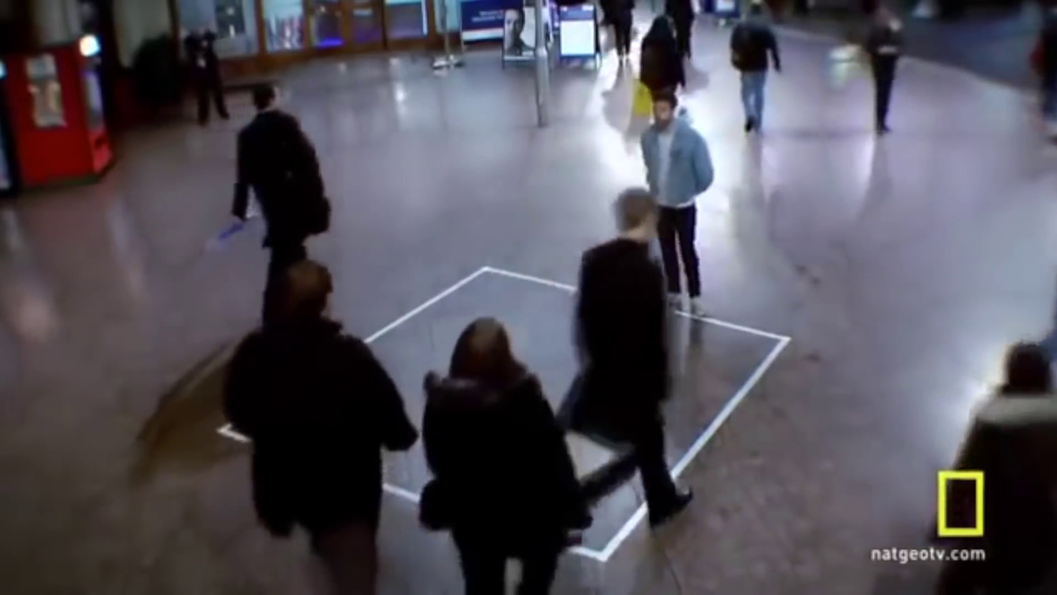
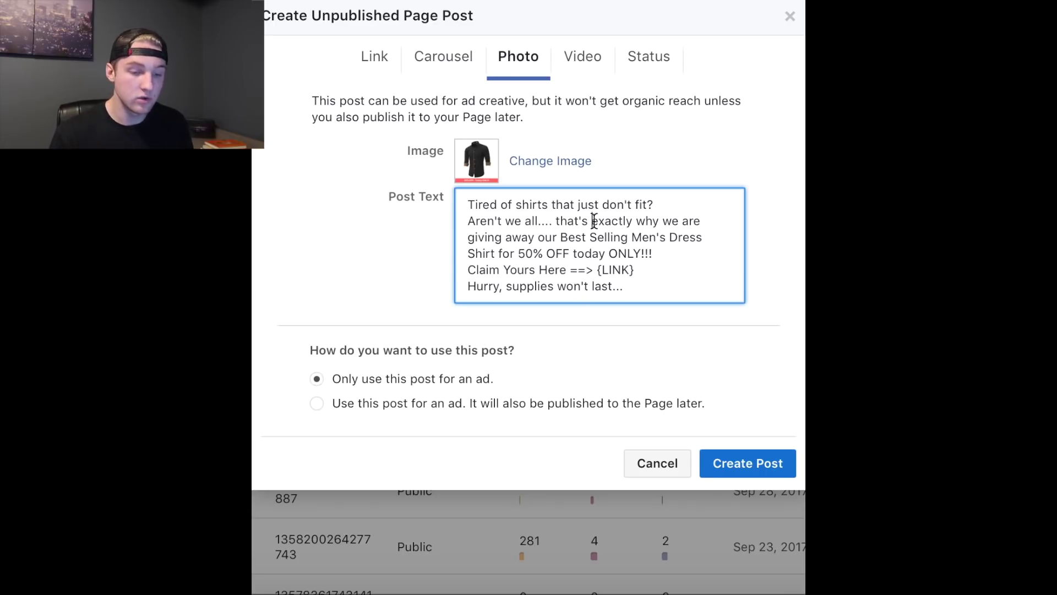
{"action": "left_click", "coordinate": [642, 286]}
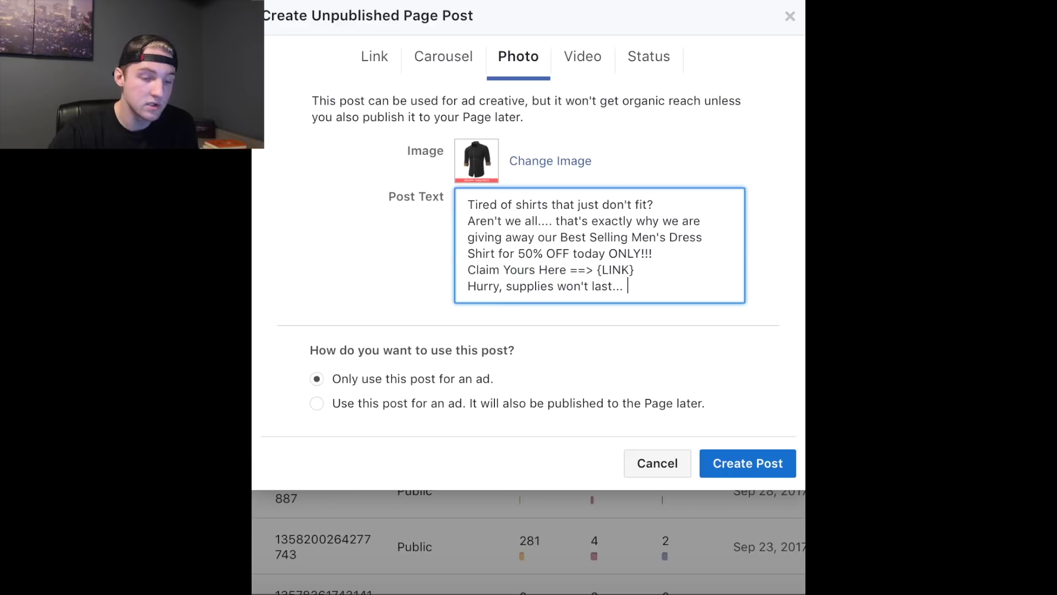
{"action": "left_click_drag", "start_coordinate": [474, 378], "coordinate": [321, 378]}
{"action": "left_click", "coordinate": [361, 284]}
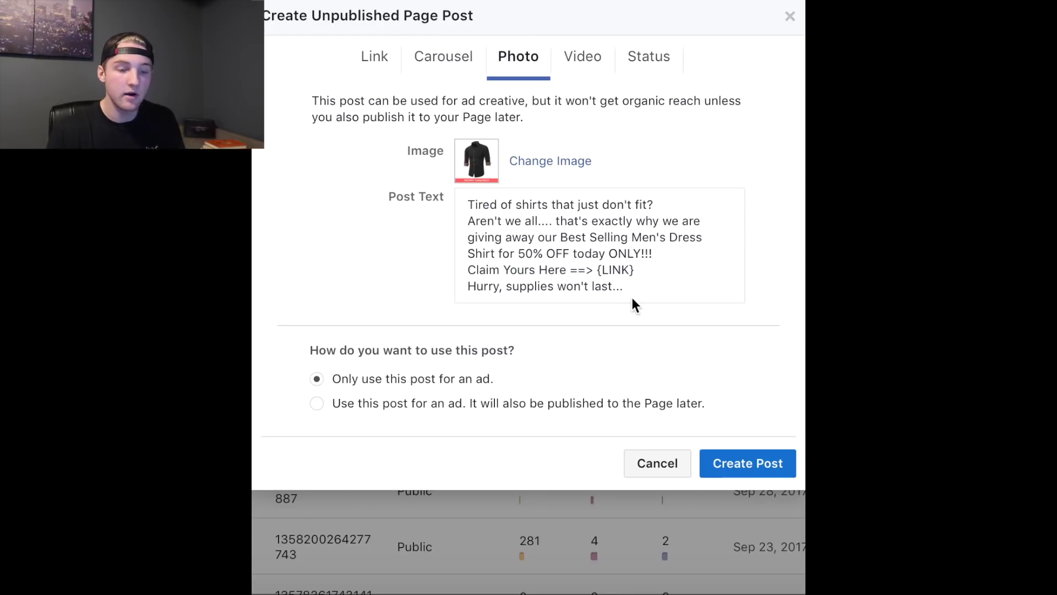
{"action": "left_click_drag", "start_coordinate": [654, 282], "coordinate": [467, 184]}
{"action": "left_click", "coordinate": [656, 182]}
Add an "(EMOJI)" placeholder after the opening question and another after the closing "Hurry, supplies won't last..." line
{"action": "left_click", "coordinate": [688, 205]}
{"action": "type", "text": "(EMJI"}
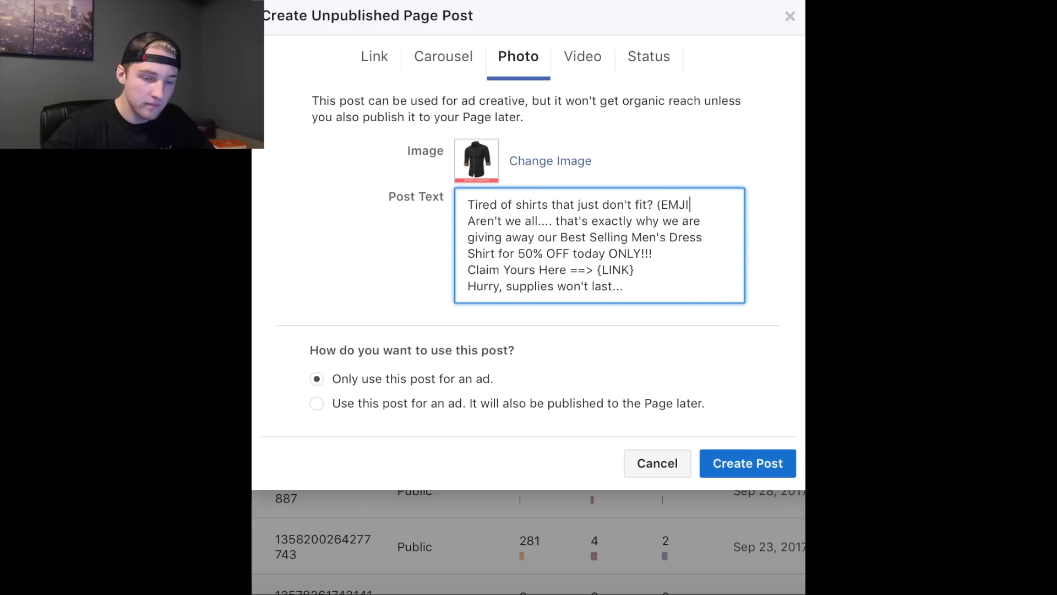
{"action": "key", "text": "BackSpace"}
{"action": "type", "text": "OJI)"}
{"action": "left_click", "coordinate": [648, 293]}
{"action": "type", "text": "(EMOJI)"}
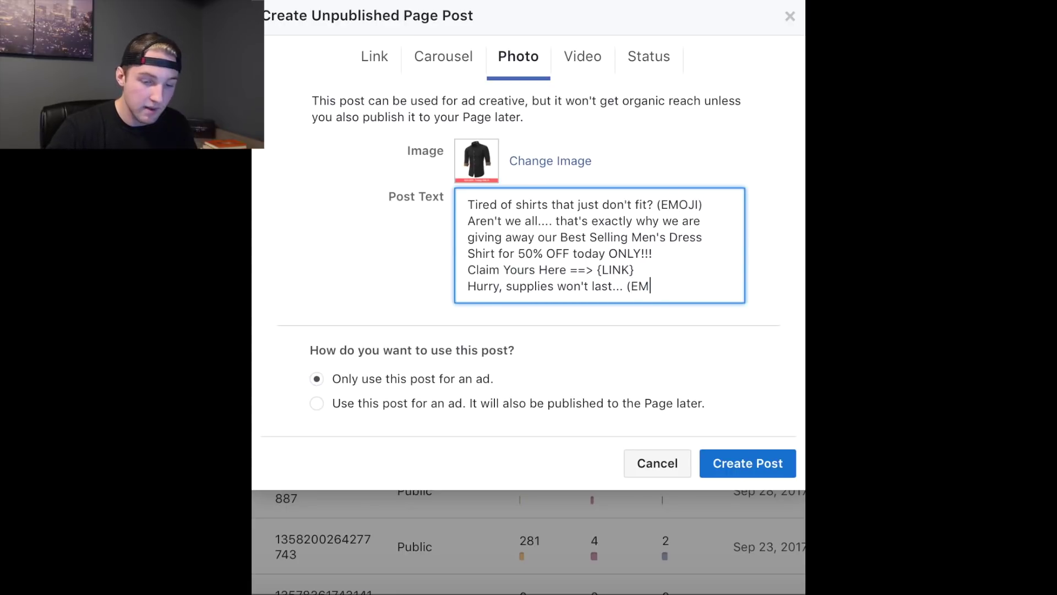
Create the unpublished post, then open it from the page posts list to check its text and image
{"action": "left_click", "coordinate": [750, 465]}
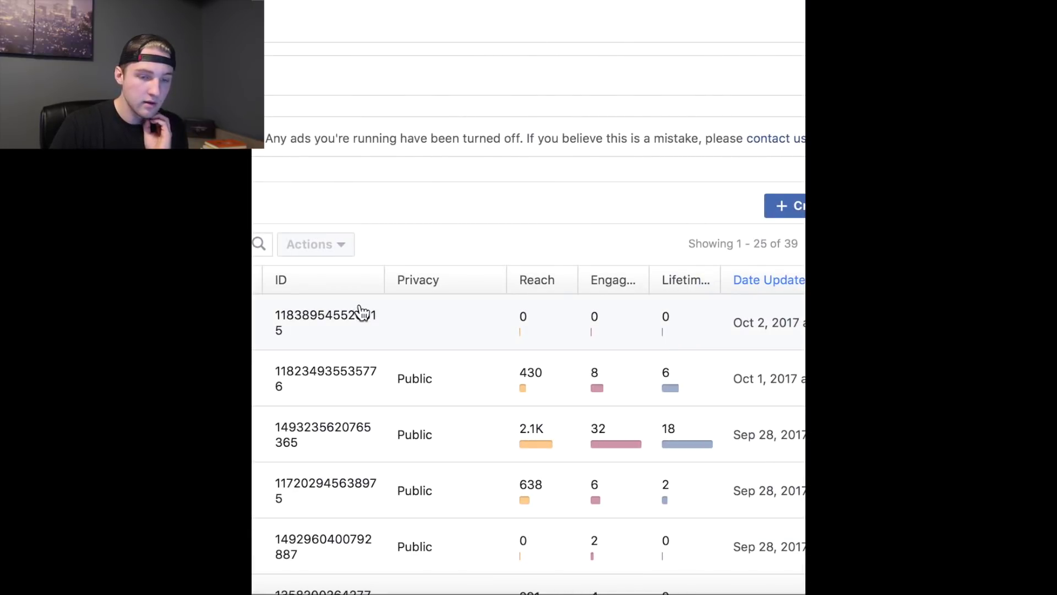
{"action": "left_click", "coordinate": [403, 344]}
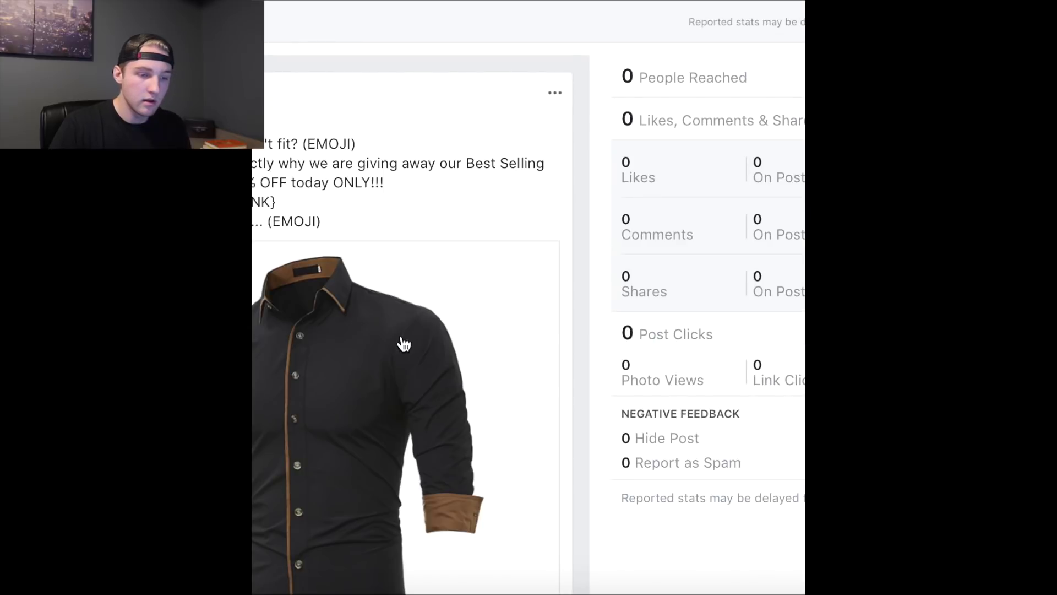
{"action": "left_click_drag", "start_coordinate": [646, 25], "coordinate": [726, 22]}
{"action": "left_click", "coordinate": [583, 42]}
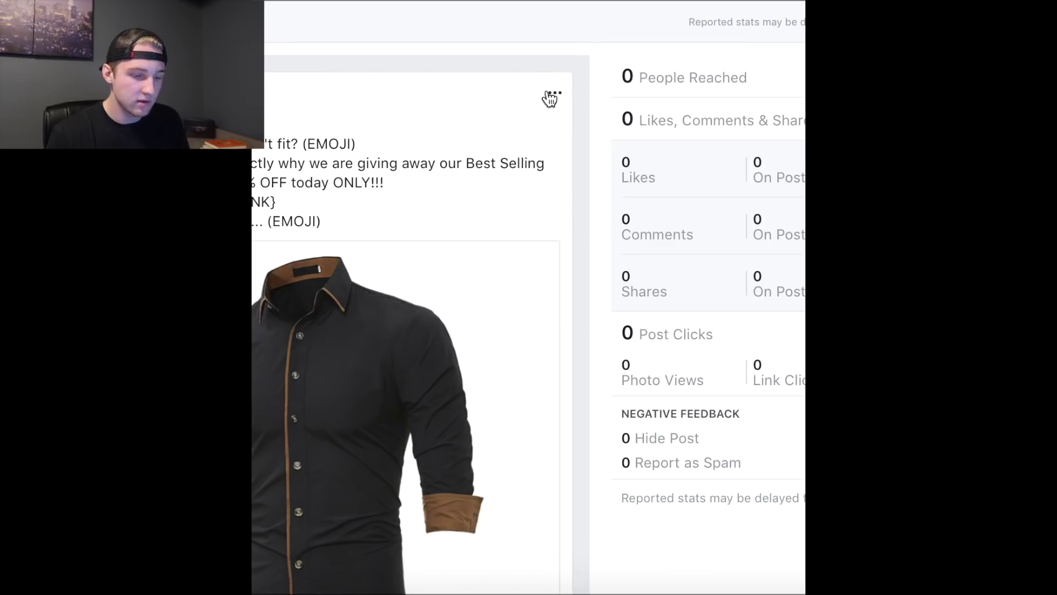
{"action": "scroll", "coordinate": [493, 307], "scroll_direction": "down", "scroll_amount": 3}
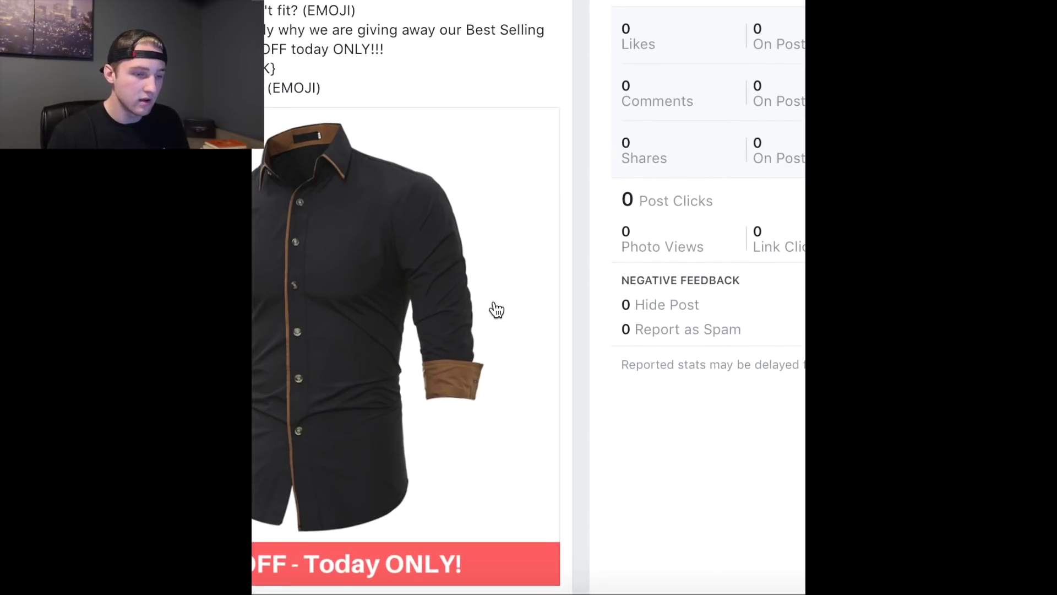
{"action": "scroll", "coordinate": [413, 507], "scroll_direction": "up", "scroll_amount": 3}
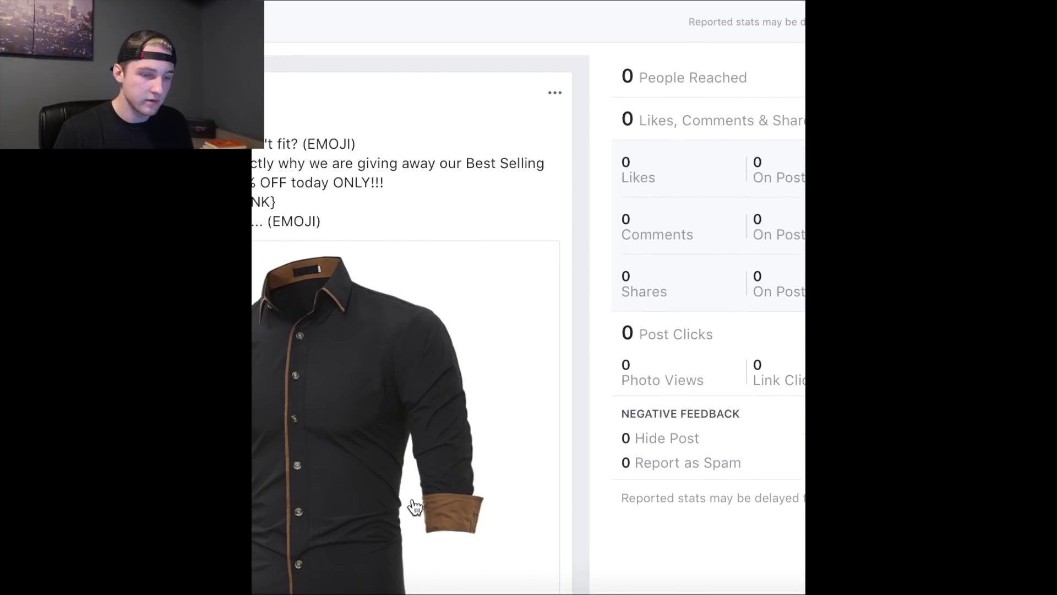
Edit the post to insert blank lines after the opening question, the offer sentence and the call-to-action line, and save the edit
{"action": "left_click", "coordinate": [555, 93]}
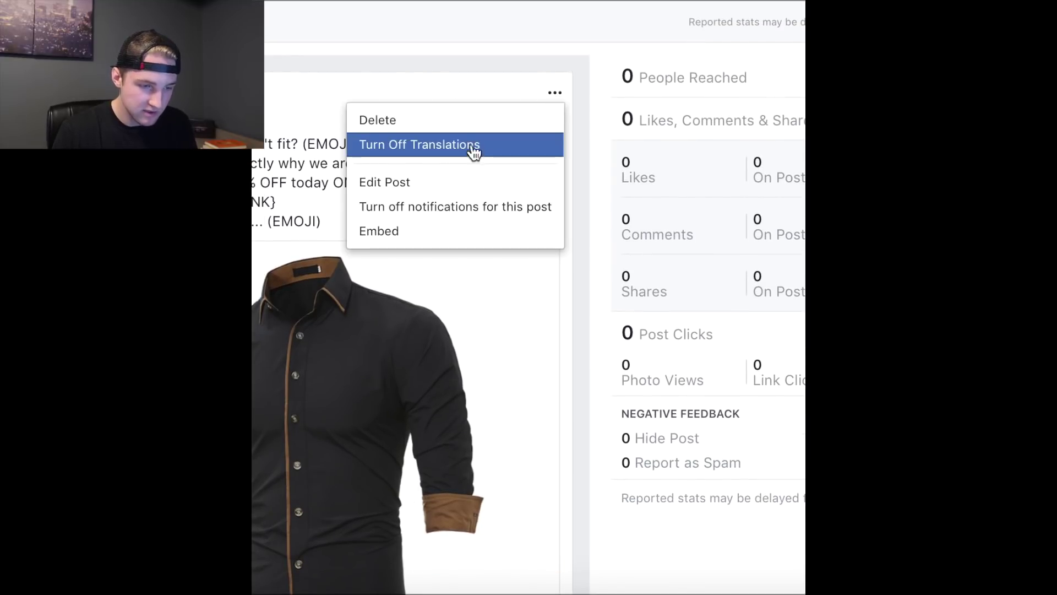
{"action": "left_click", "coordinate": [467, 184]}
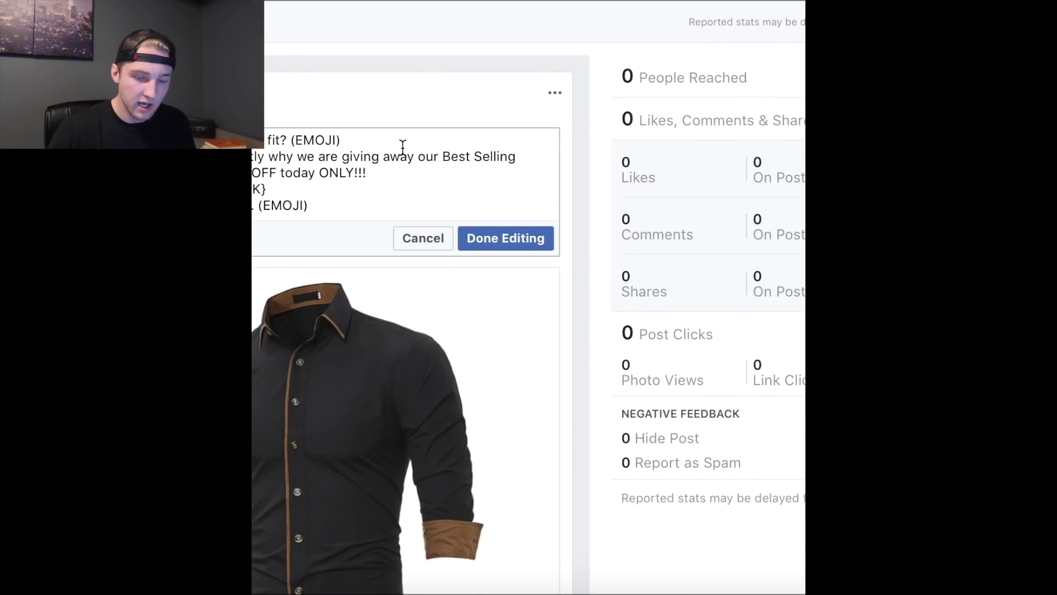
{"action": "key", "text": "Return"}
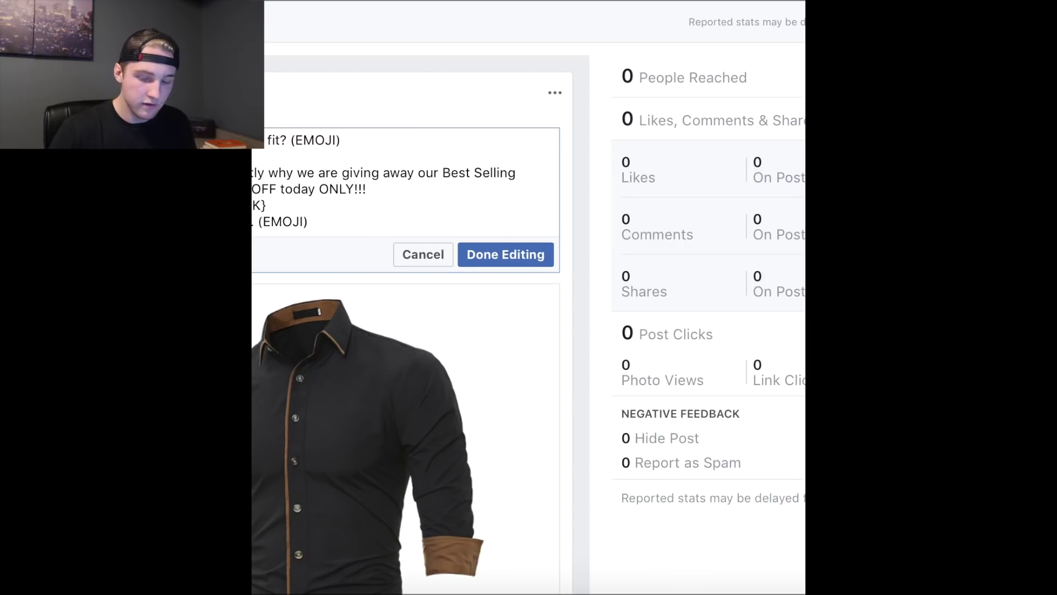
{"action": "left_click", "coordinate": [489, 187]}
{"action": "key", "text": "Return"}
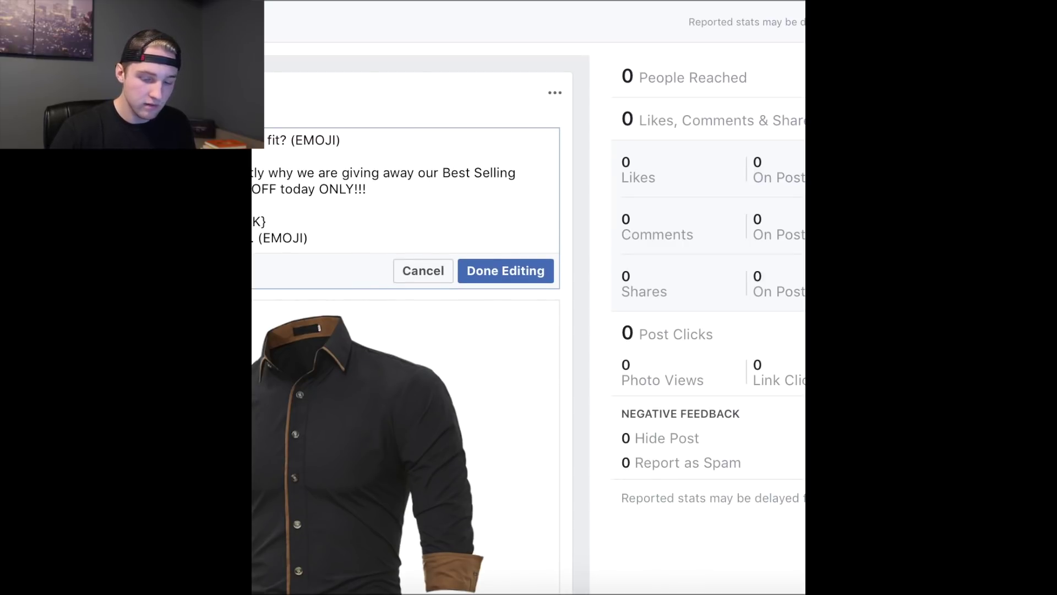
{"action": "left_click", "coordinate": [445, 216]}
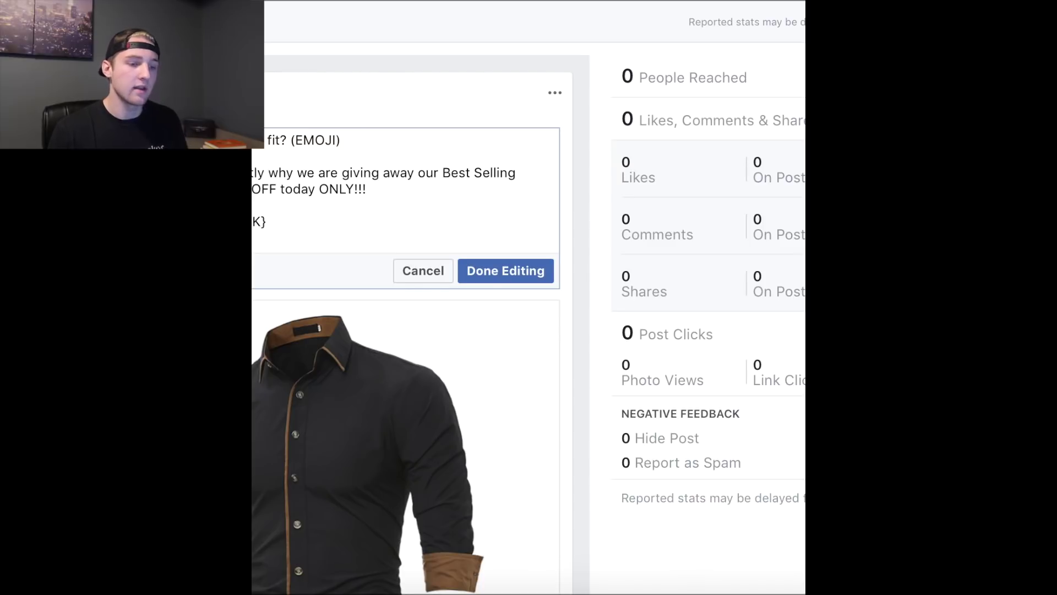
{"action": "key", "text": "Return"}
{"action": "left_click", "coordinate": [511, 287]}
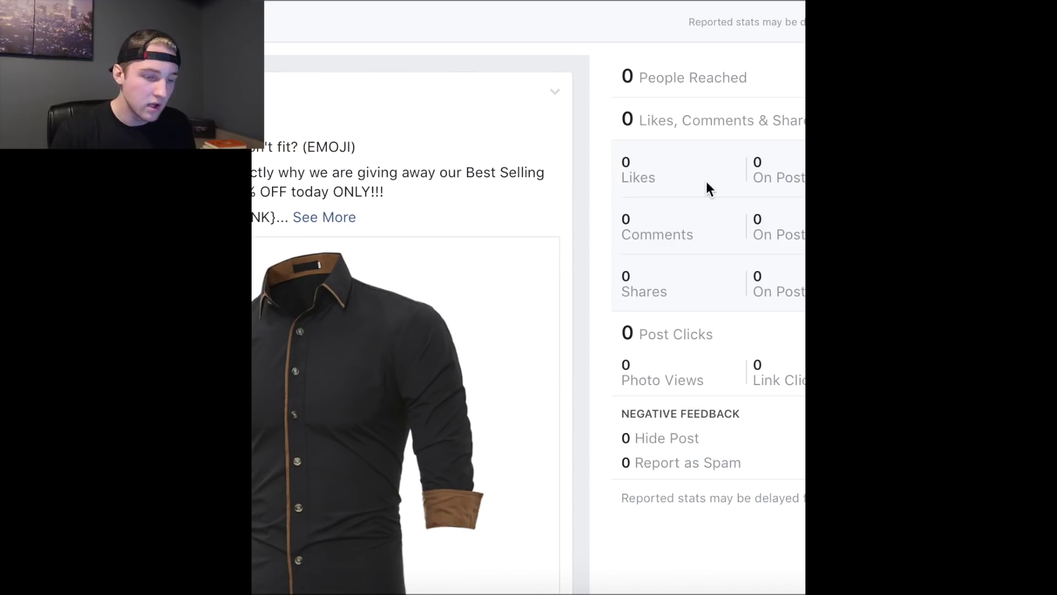
Expand the truncated post text and review the call-to-action and closing lines
{"action": "double_click", "coordinate": [267, 221]}
{"action": "left_click", "coordinate": [268, 213]}
{"action": "left_click_drag", "start_coordinate": [268, 214], "coordinate": [301, 216]}
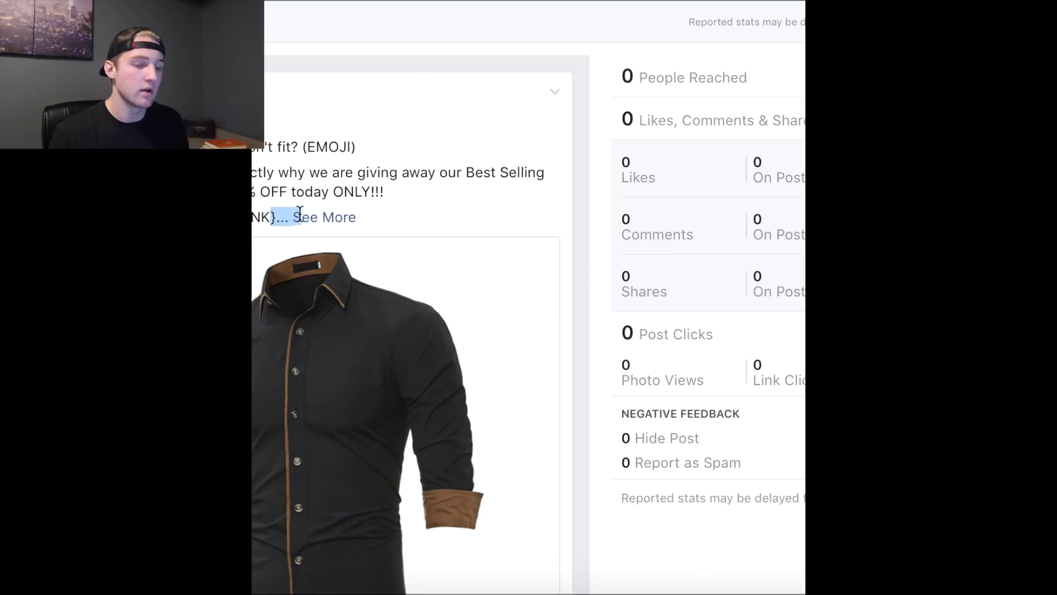
{"action": "left_click", "coordinate": [434, 202]}
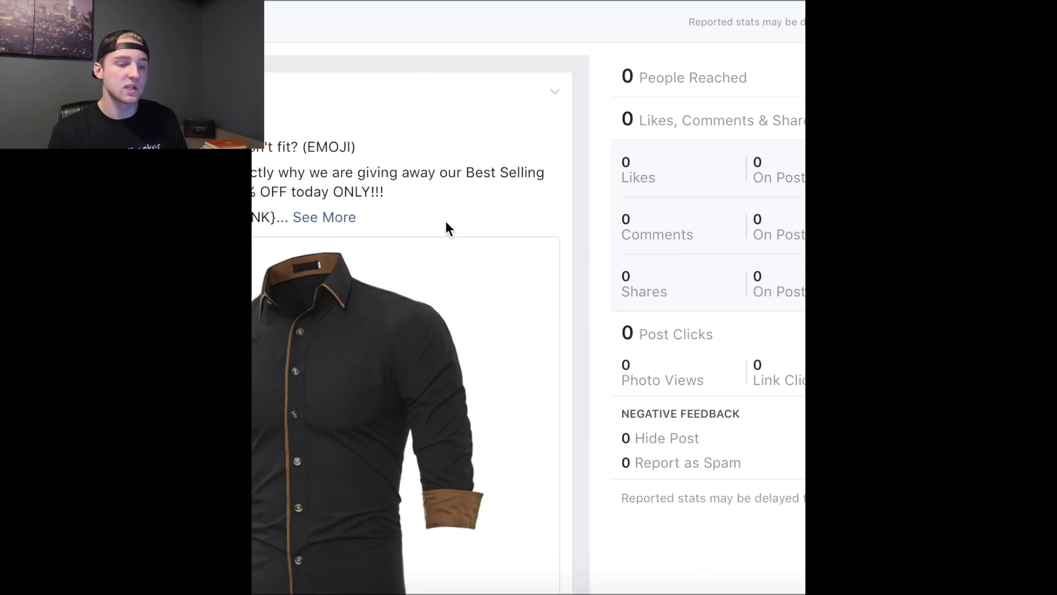
{"action": "left_click", "coordinate": [345, 220]}
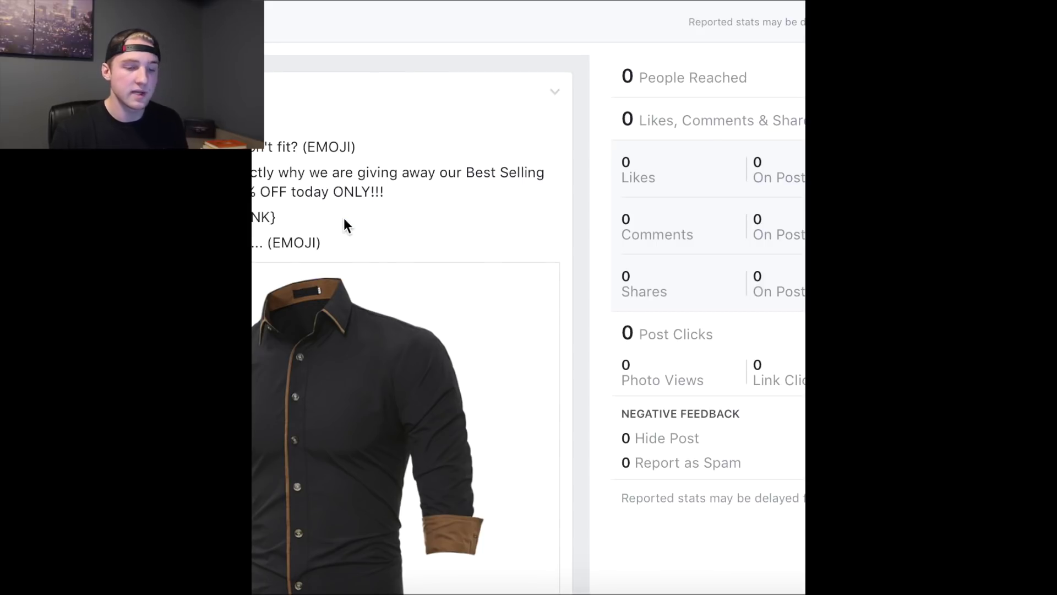
{"action": "left_click_drag", "start_coordinate": [341, 227], "coordinate": [252, 242]}
{"action": "left_click", "coordinate": [373, 226]}
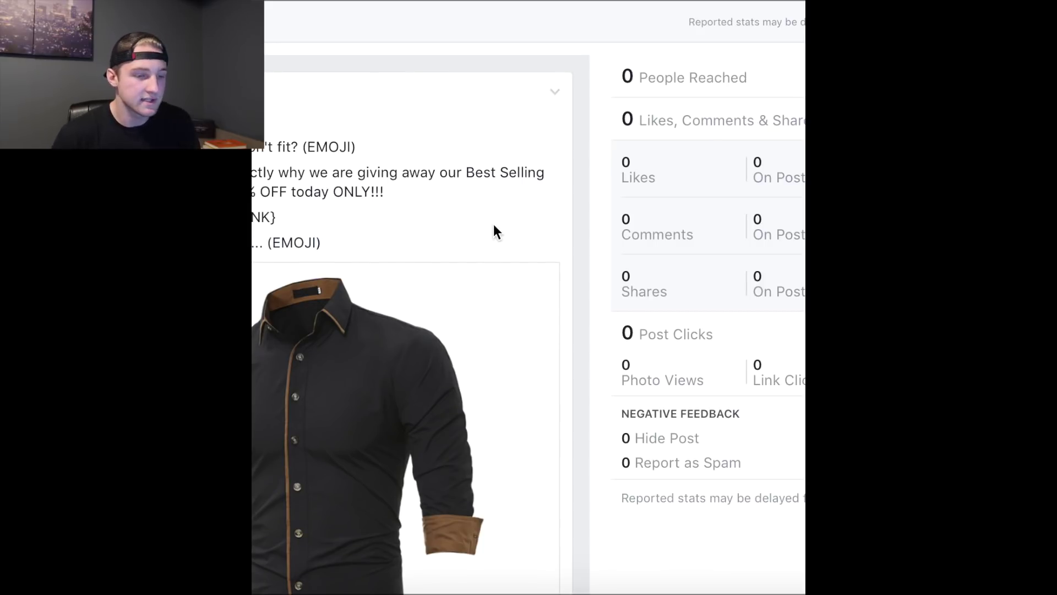